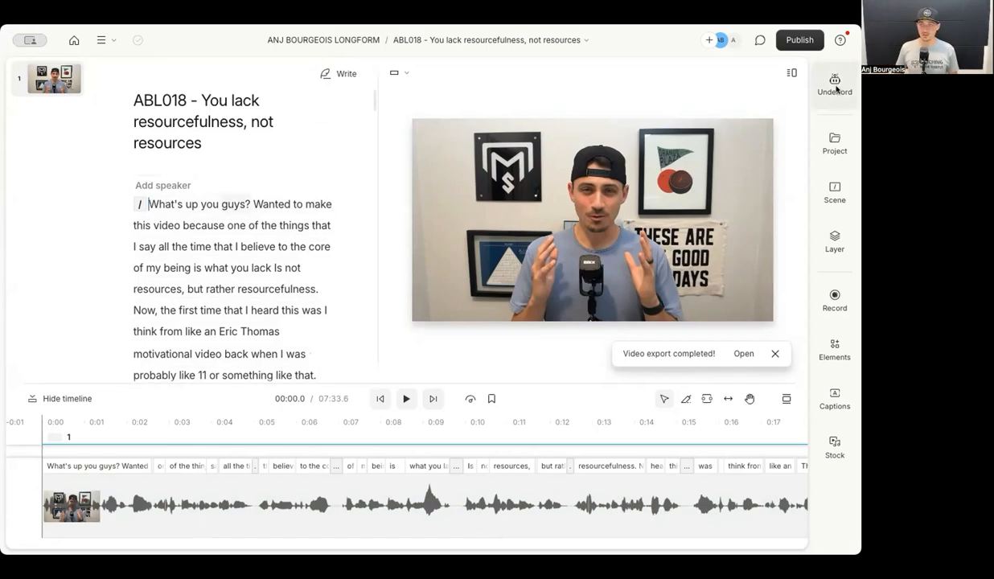
# Remove all 31 filler words with Underlord (video now 07:13.6), then find the 85 gaps of 0.4 s or more.
pyautogui.click(835, 84)
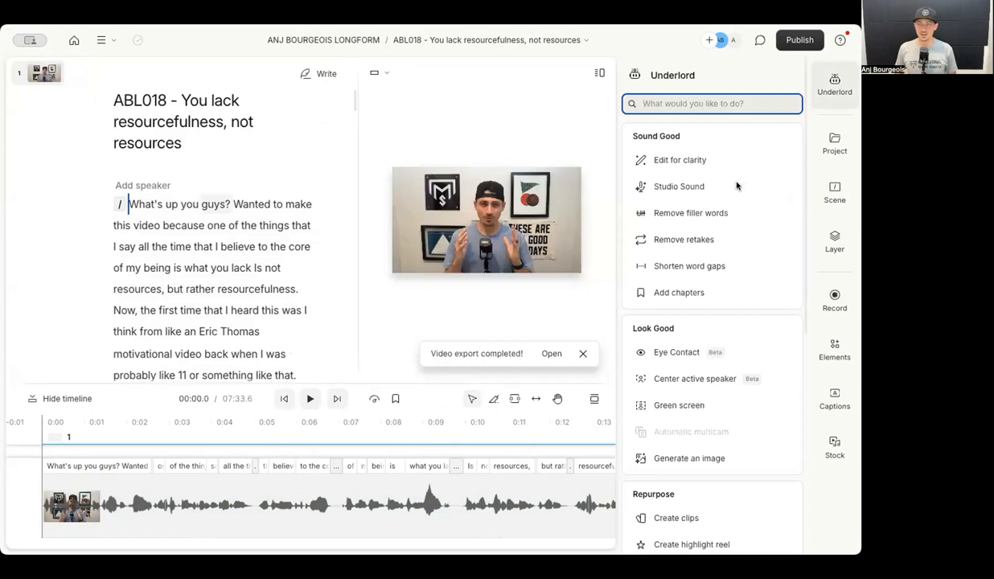
pyautogui.click(707, 215)
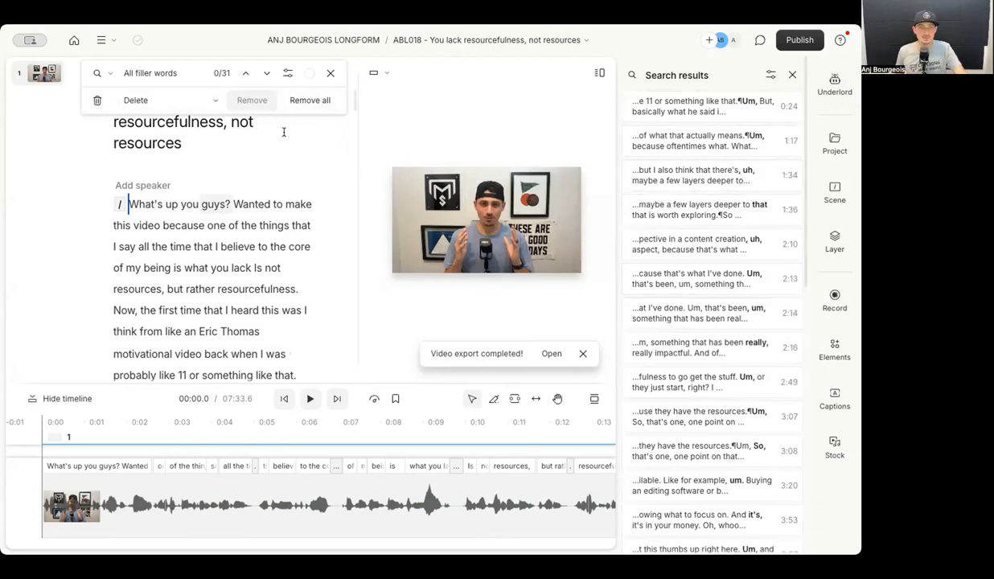
pyautogui.click(309, 99)
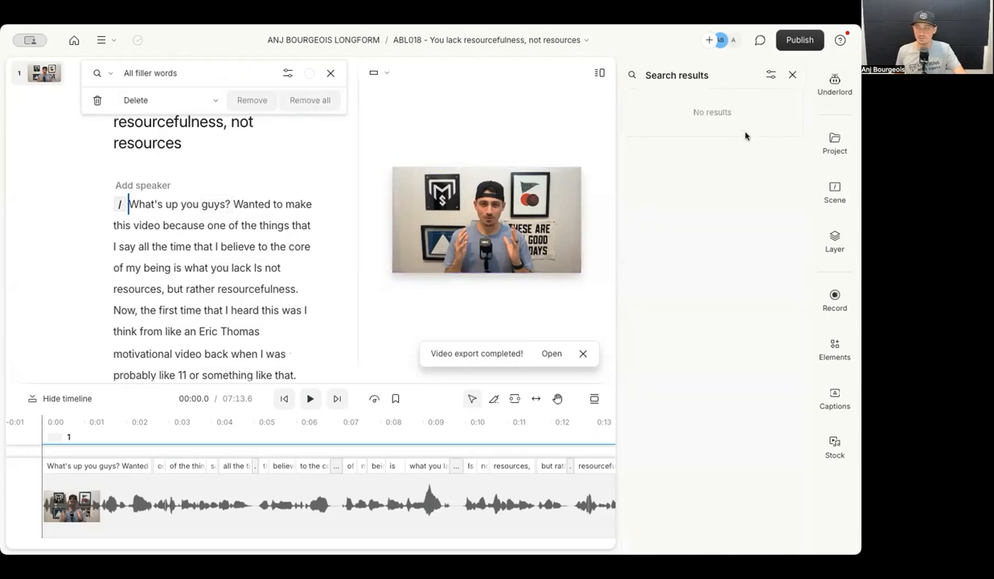
pyautogui.click(834, 85)
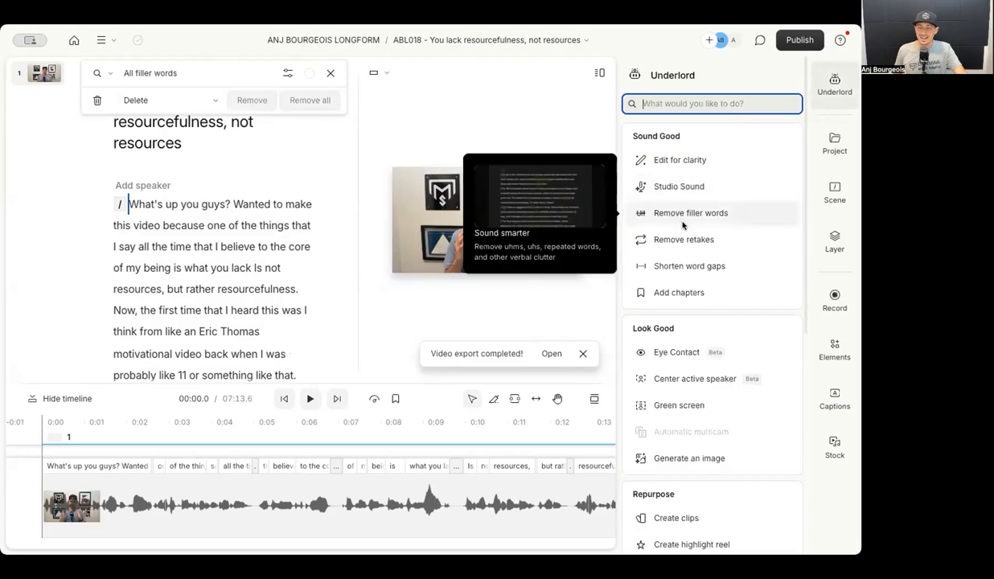
pyautogui.click(687, 265)
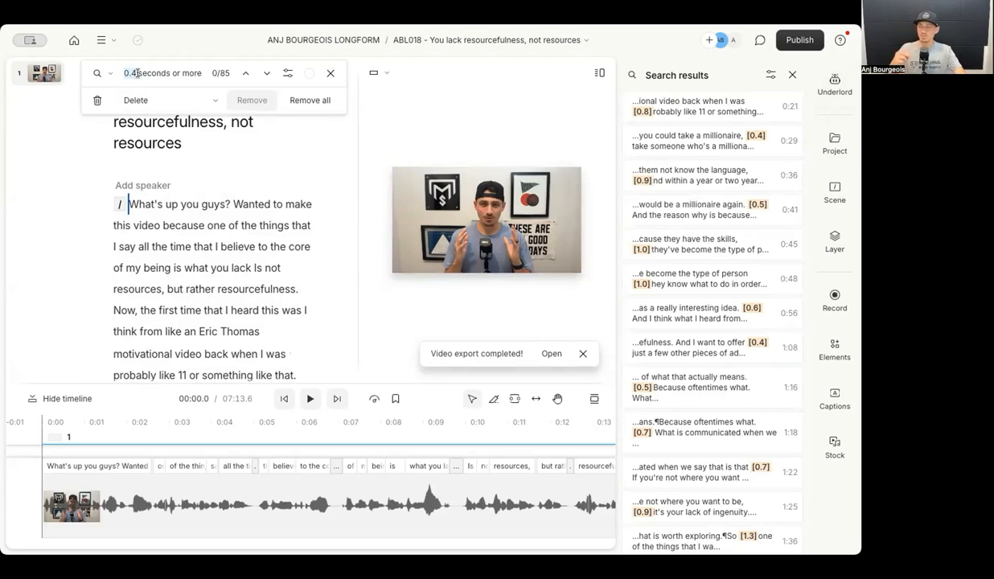
# Shorten all 85 long word gaps to 0.1 seconds, bringing the video to 06:25.6.
pyautogui.click(308, 99)
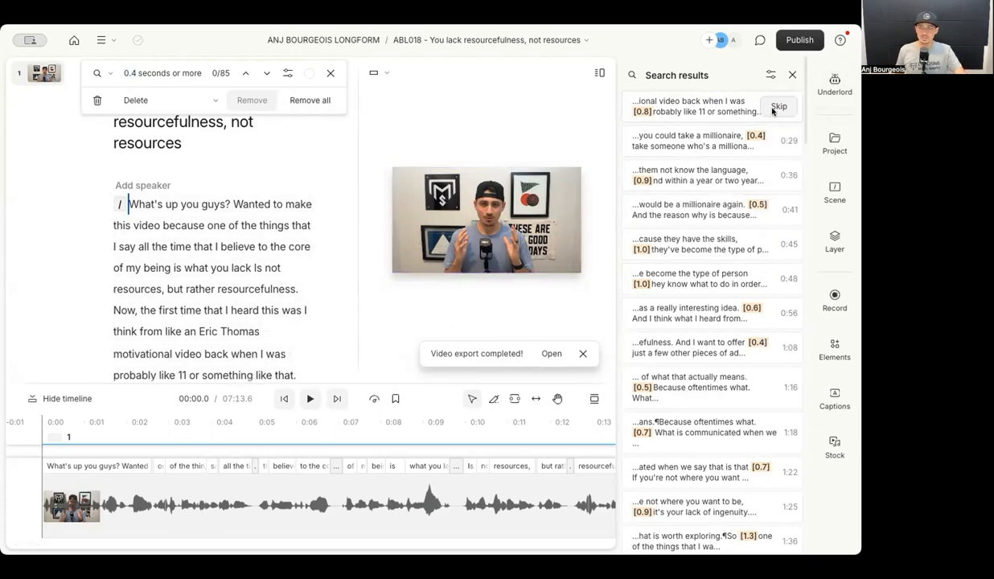
pyautogui.click(307, 97)
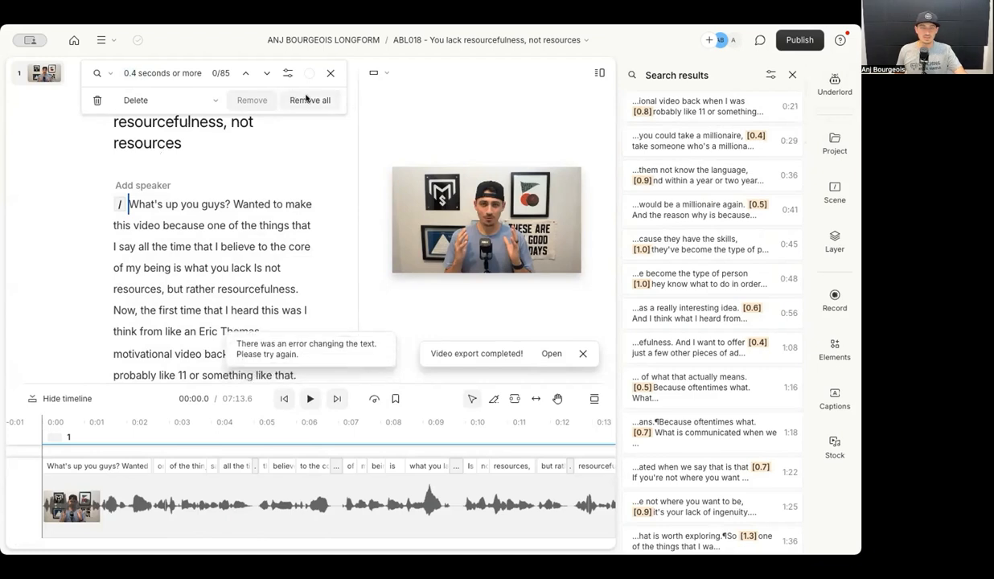
pyautogui.click(792, 75)
pyautogui.click(832, 84)
pyautogui.click(677, 264)
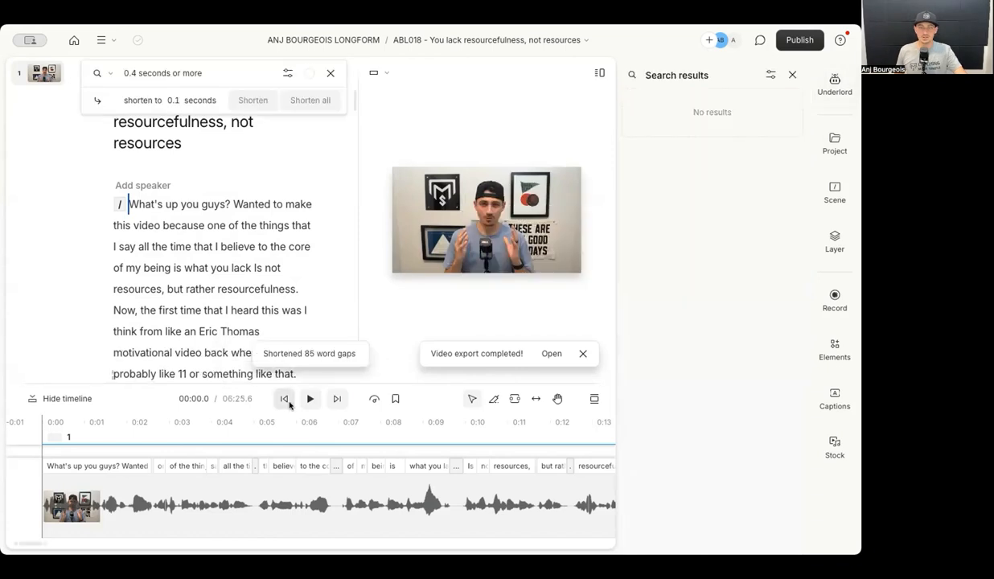
# Close the gap results, browse the timeline, and bring back the Underlord AI tools list.
pyautogui.click(792, 75)
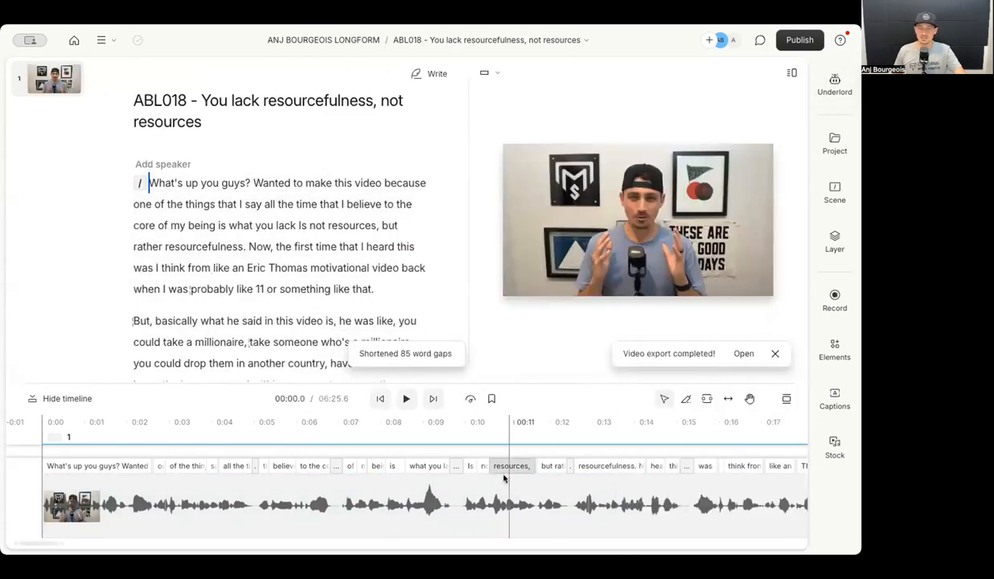
pyautogui.scroll(-5, 504, 480)
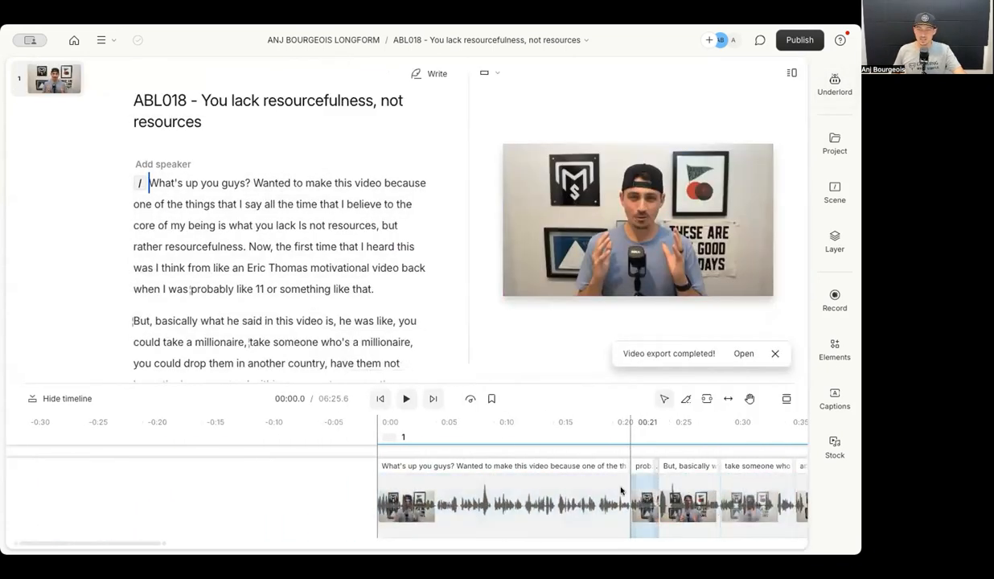
pyautogui.hscroll(10, 576, 483)
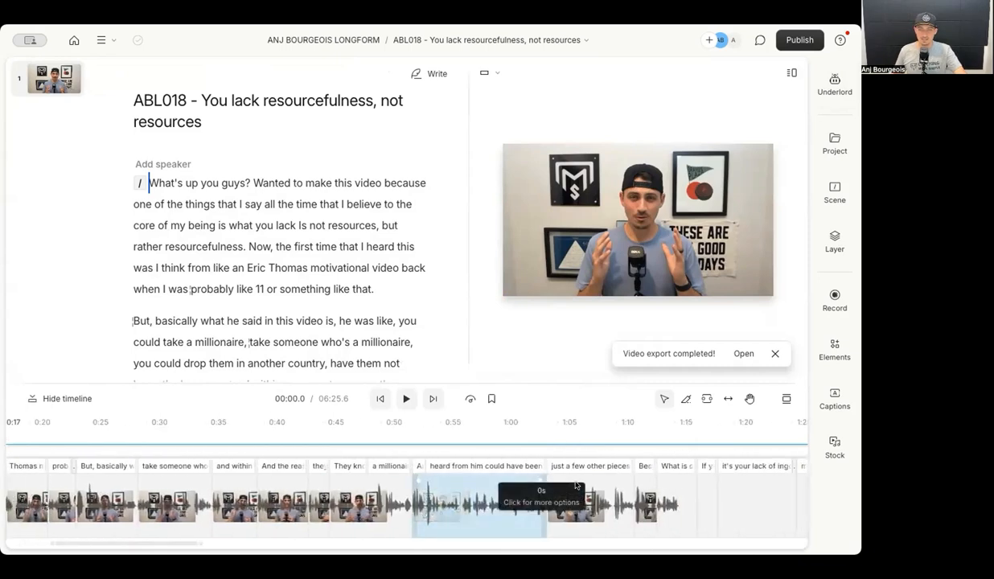
pyautogui.hscroll(8, 575, 484)
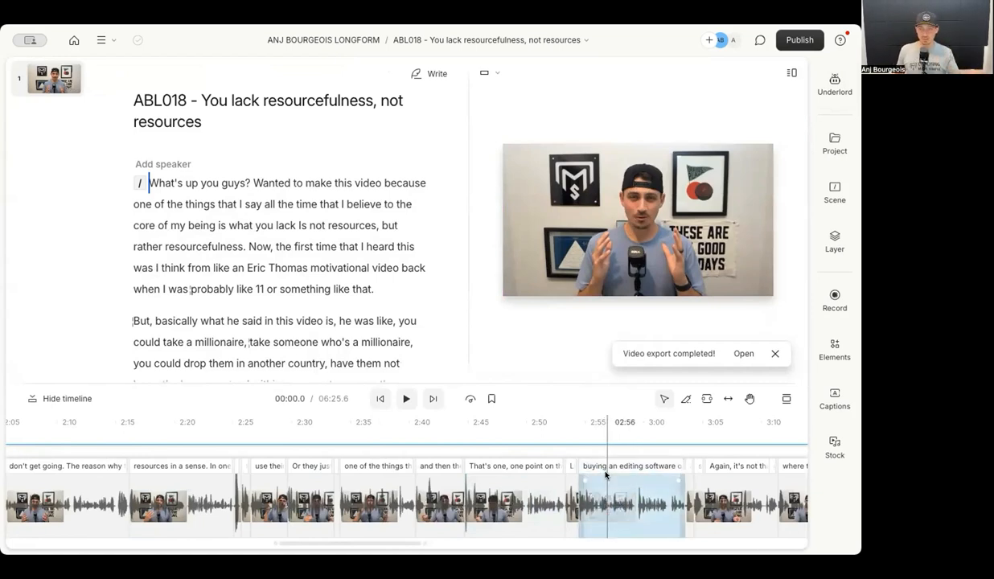
pyautogui.click(833, 84)
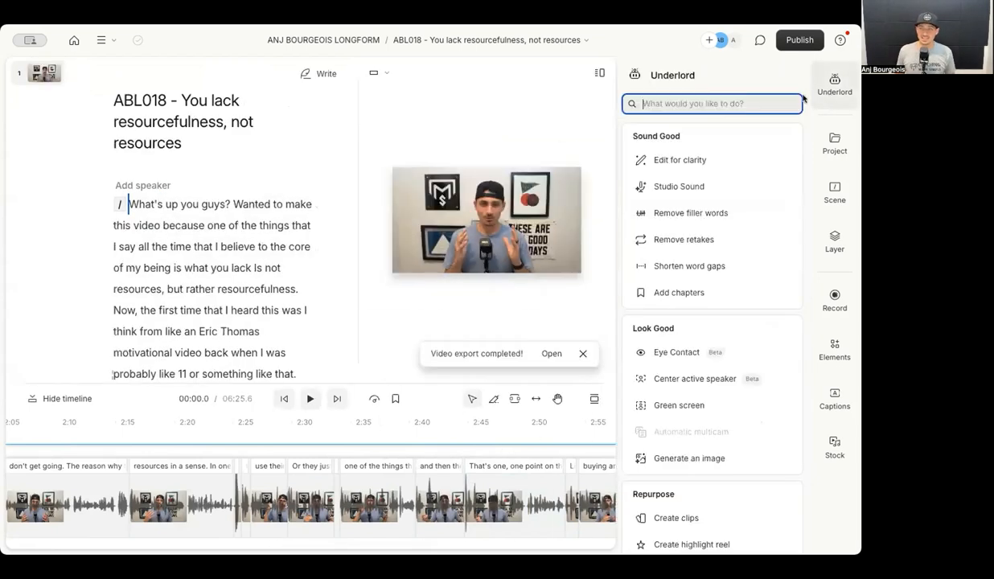
# Run Underlord's Remove retakes and jump to the first suggested retake around 'oftentimes'.
pyautogui.click(675, 237)
pyautogui.click(714, 134)
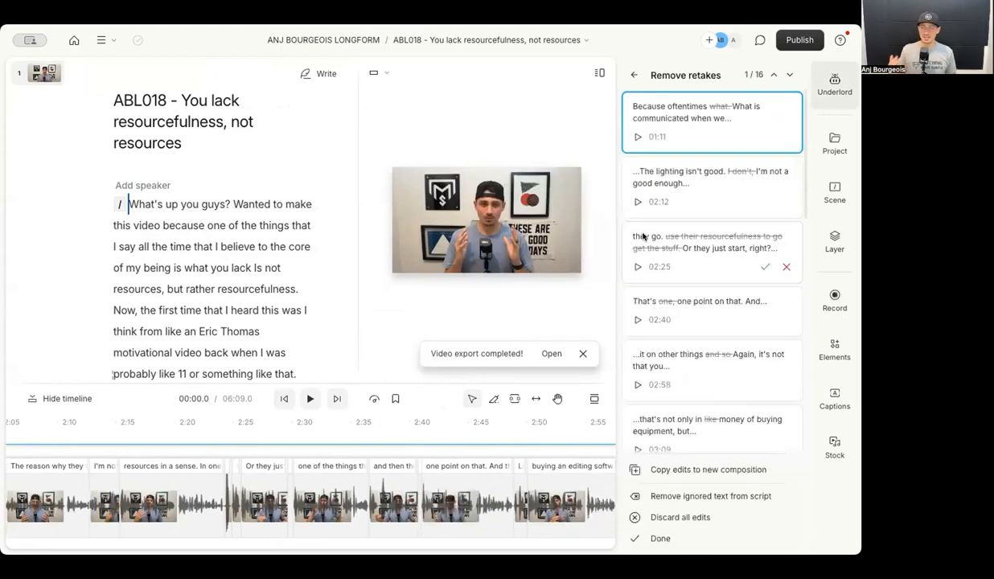
pyautogui.click(718, 110)
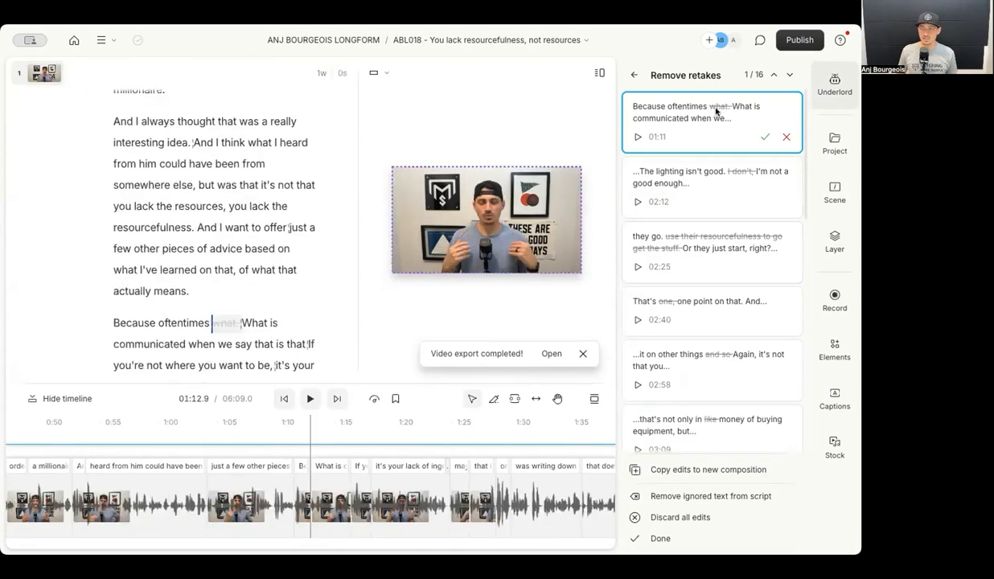
pyautogui.moveTo(177, 322); pyautogui.dragTo(228, 323)
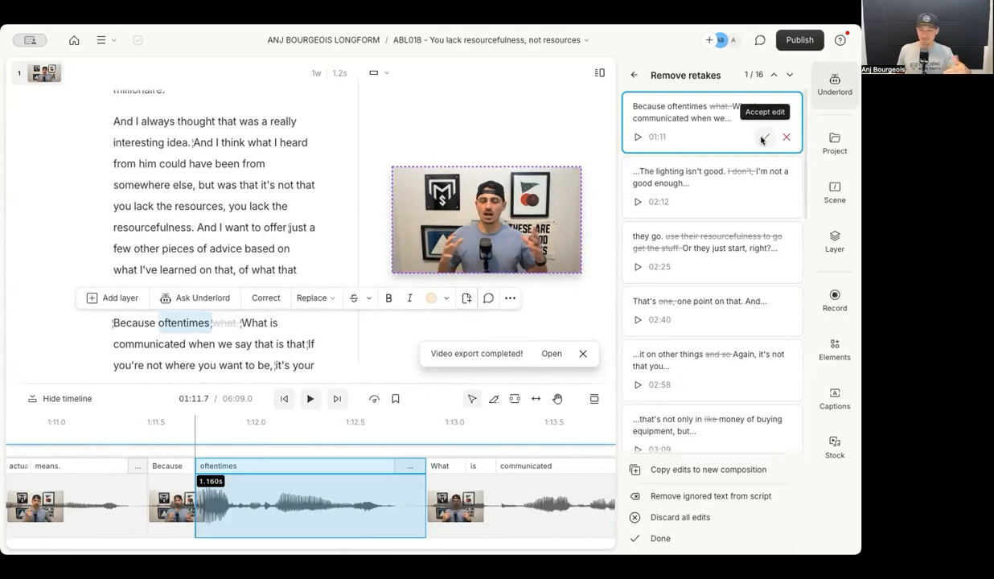
# Accept every suggested retake removal, including those at 02:58 and 04:14, until none remain.
pyautogui.click(761, 138)
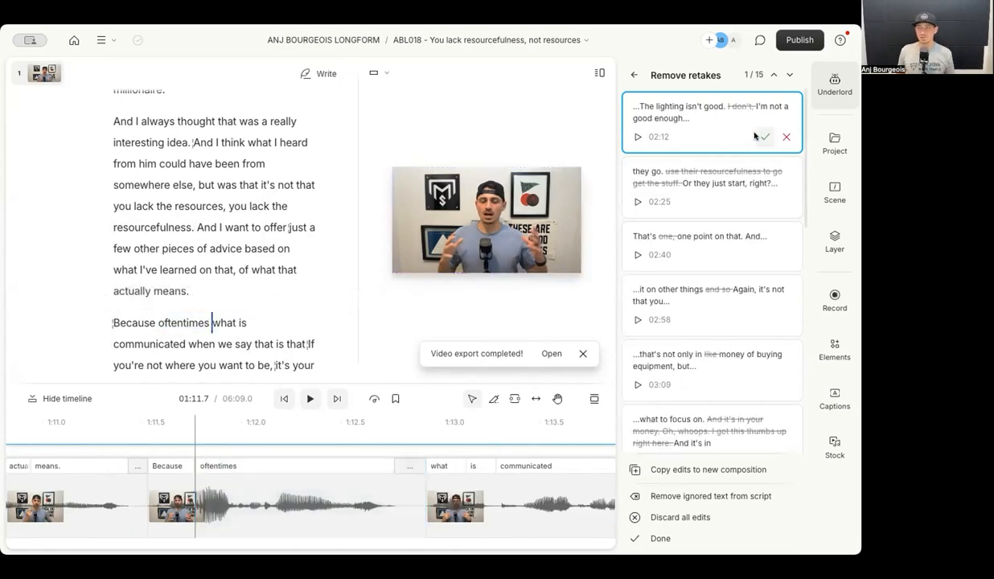
pyautogui.click(757, 139)
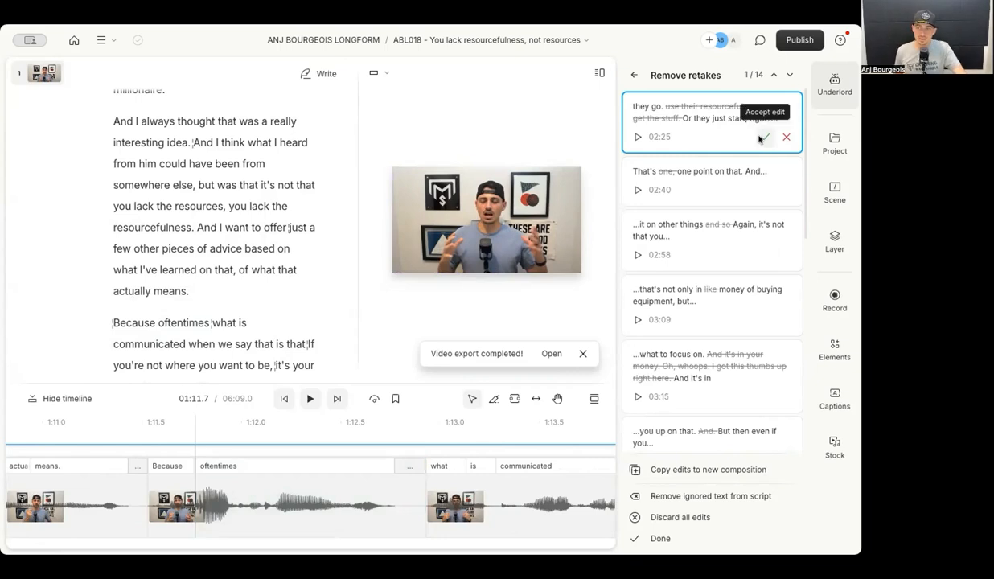
pyautogui.click(760, 138)
pyautogui.click(760, 139)
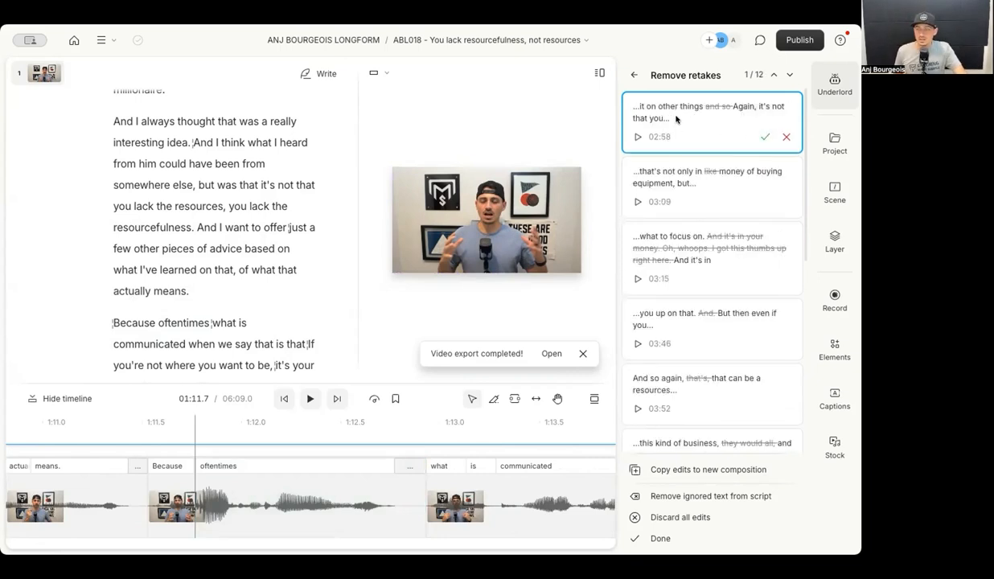
pyautogui.click(638, 137)
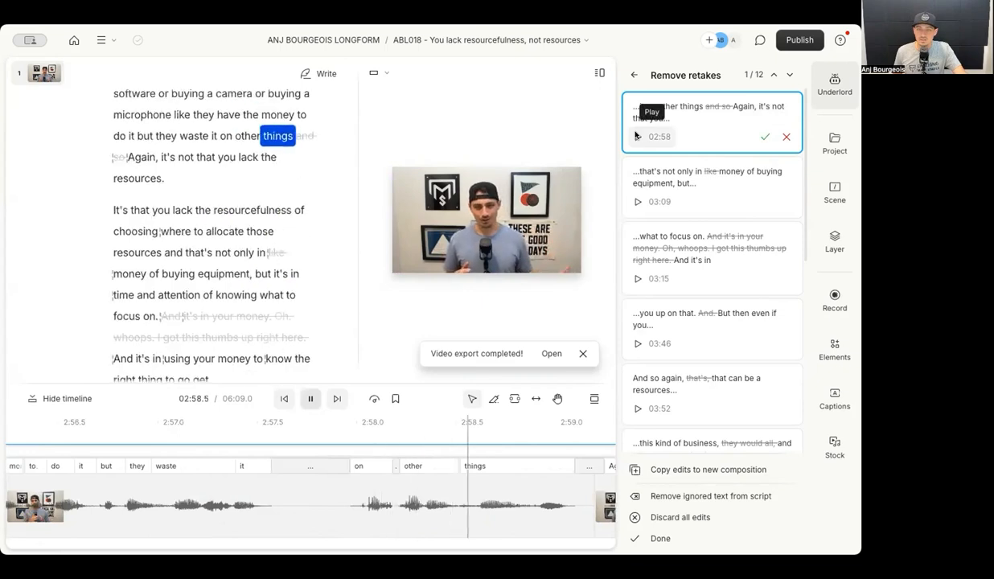
pyautogui.click(765, 137)
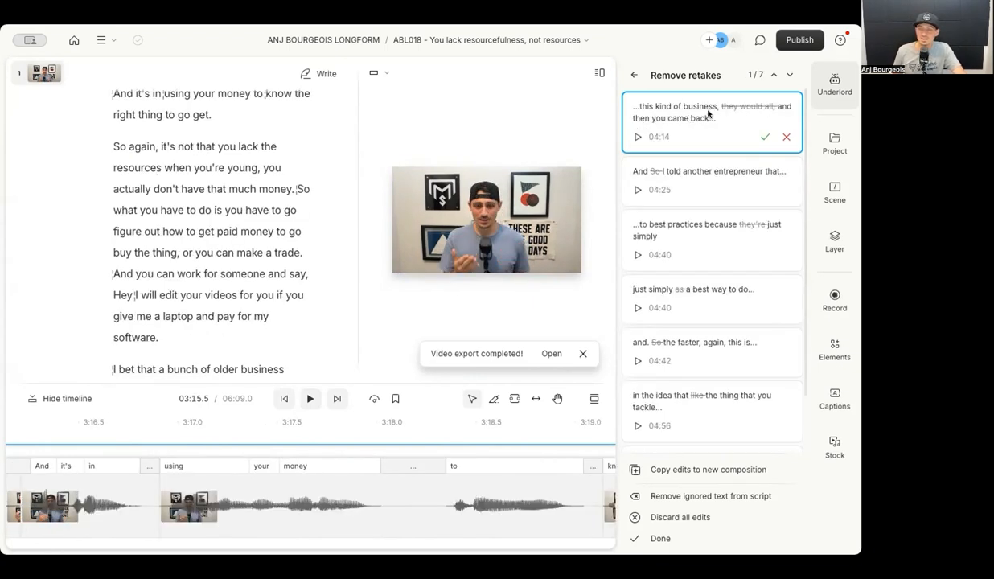
pyautogui.click(765, 137)
pyautogui.click(764, 126)
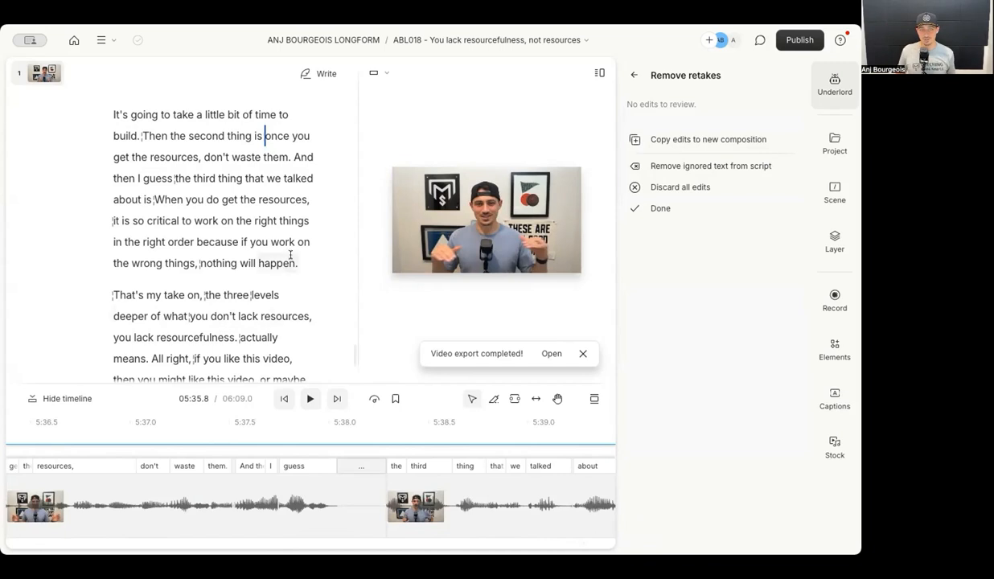
# Return the playhead to 'What's up you guys?' at the start and set playback speed to 2x.
pyautogui.scroll(20, 290, 241)
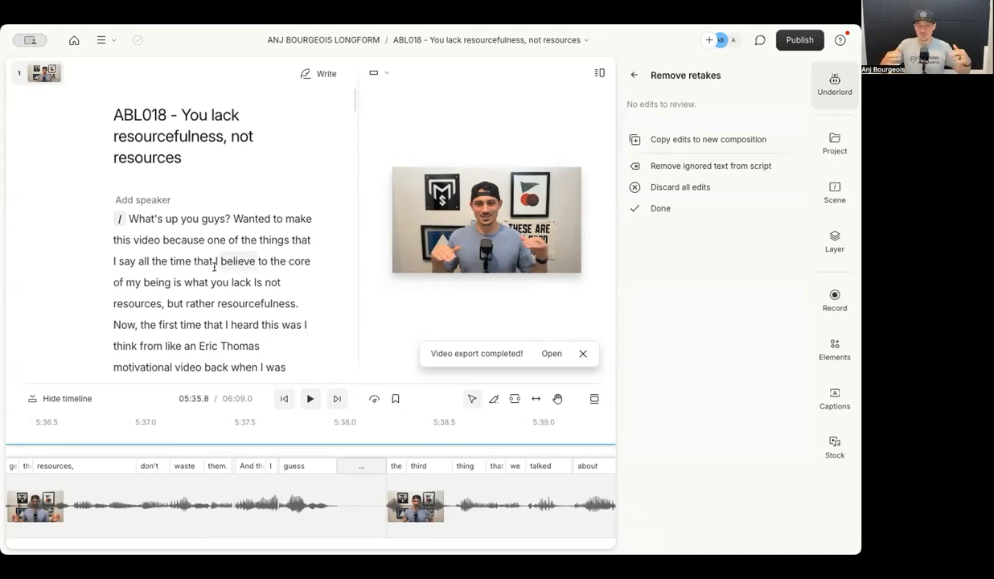
pyautogui.click(128, 218)
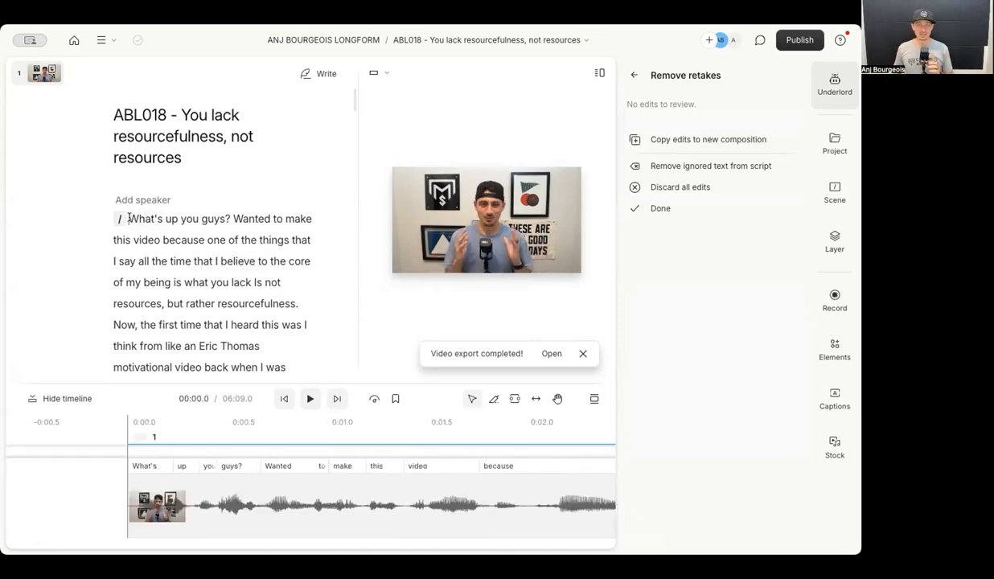
pyautogui.click(375, 400)
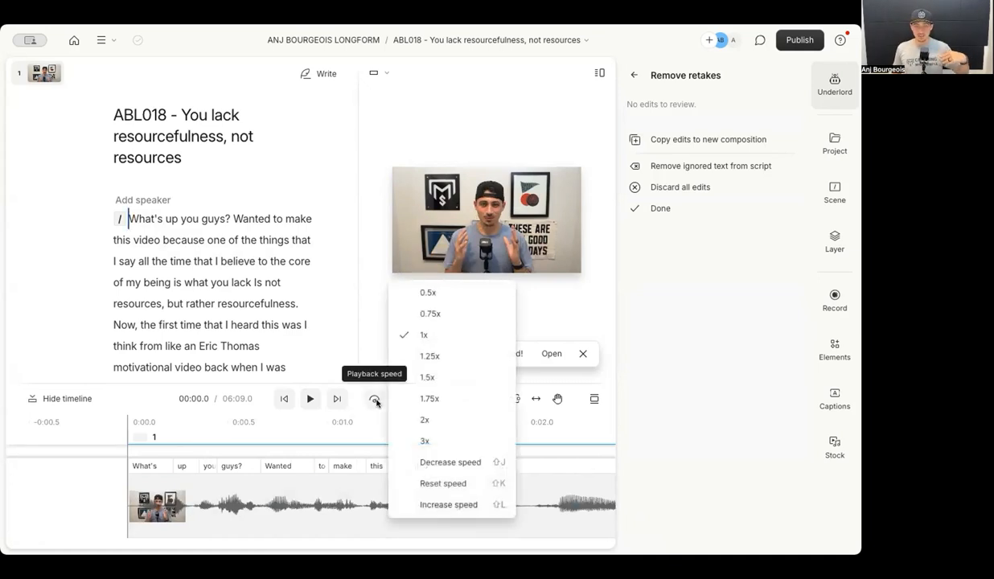
pyautogui.click(437, 420)
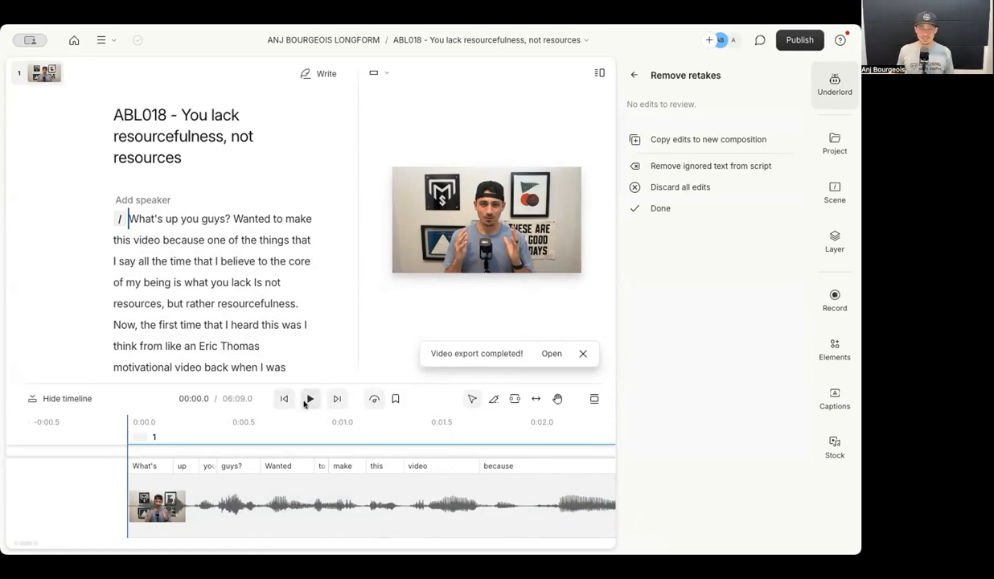
pyautogui.scroll(-5, 300, 491)
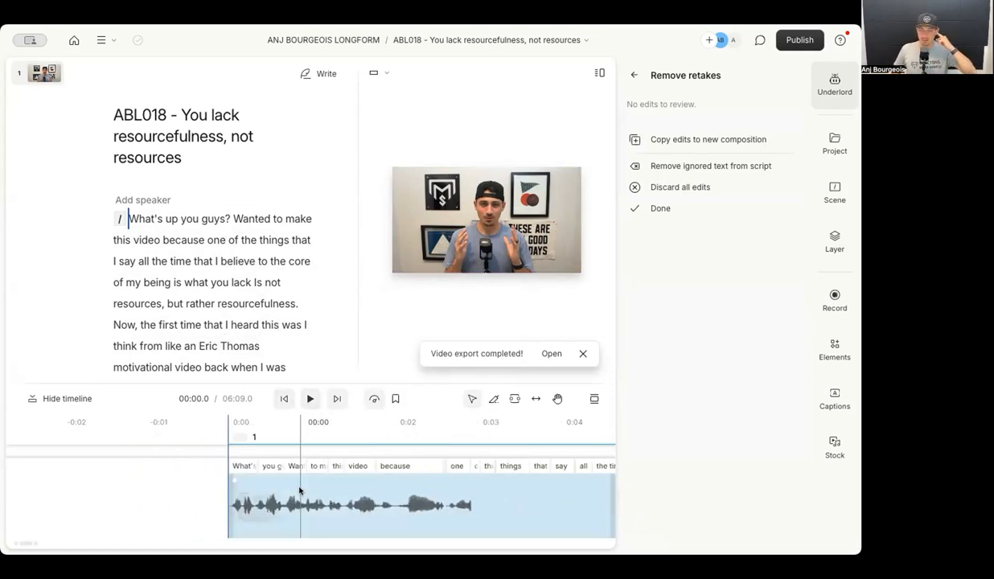
# Trim the timeline pauses before 'Is' and at the 'And I' clip.
pyautogui.scroll(-3, 283, 505)
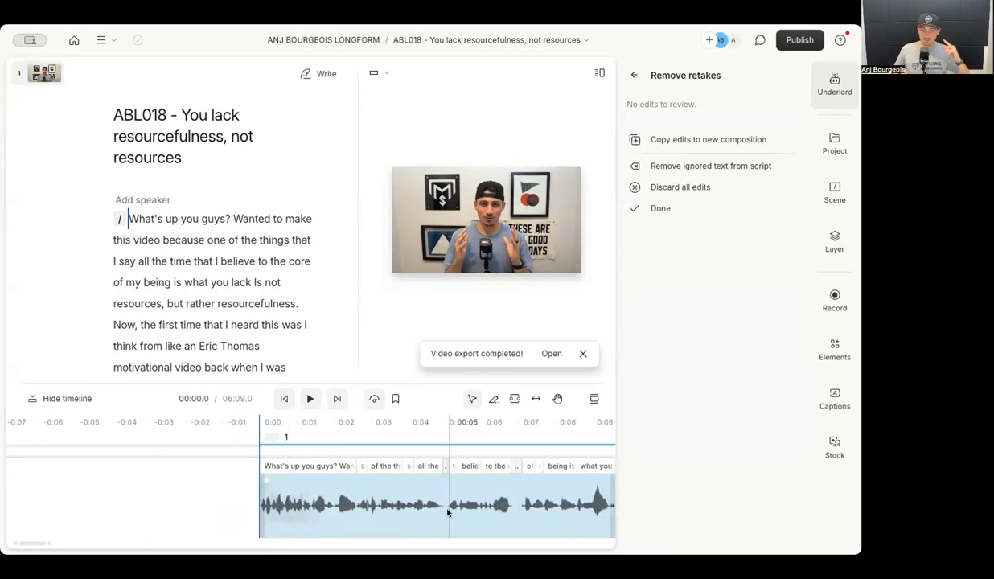
pyautogui.hscroll(6, 366, 508)
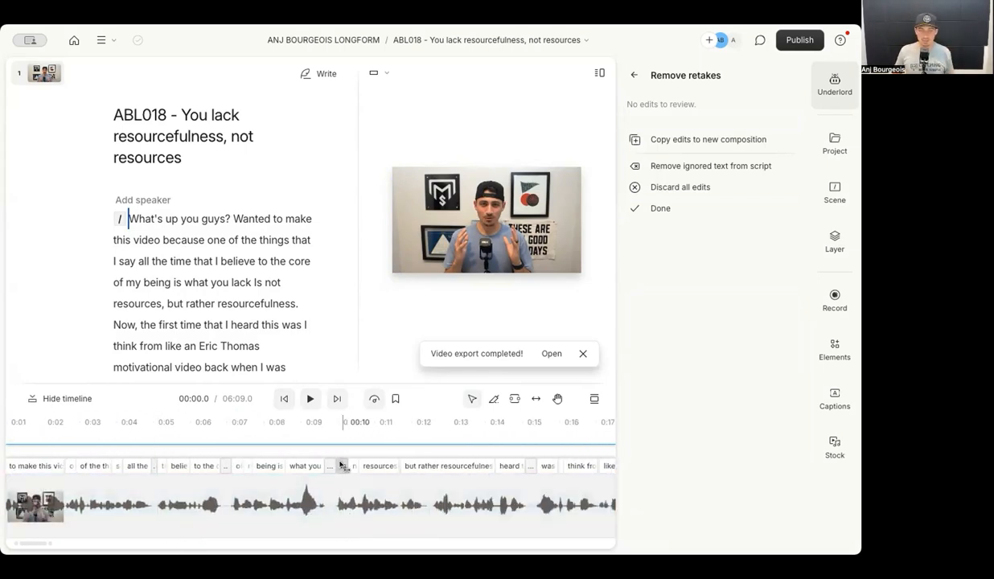
pyautogui.moveTo(338, 466); pyautogui.dragTo(331, 466)
pyautogui.hscroll(2, 444, 499)
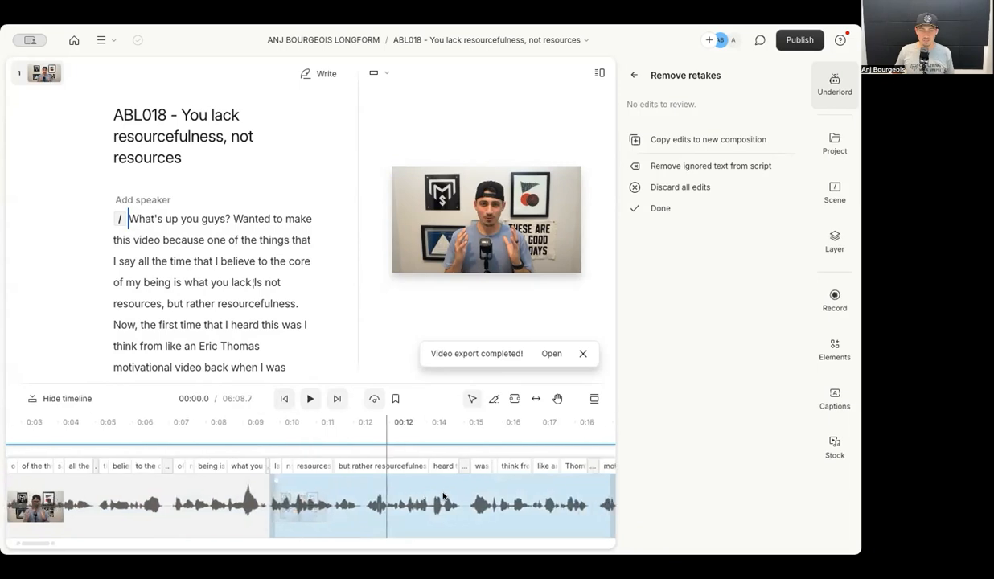
pyautogui.moveTo(481, 466)
pyautogui.mouseDown()
pyautogui.moveTo(412, 464)
pyautogui.moveTo(494, 471)
pyautogui.mouseUp()
pyautogui.hscroll(5, 471, 467)
pyautogui.hscroll(4, 454, 466)
pyautogui.hscroll(3, 427, 465)
pyautogui.hscroll(2, 457, 478)
pyautogui.hscroll(3, 486, 483)
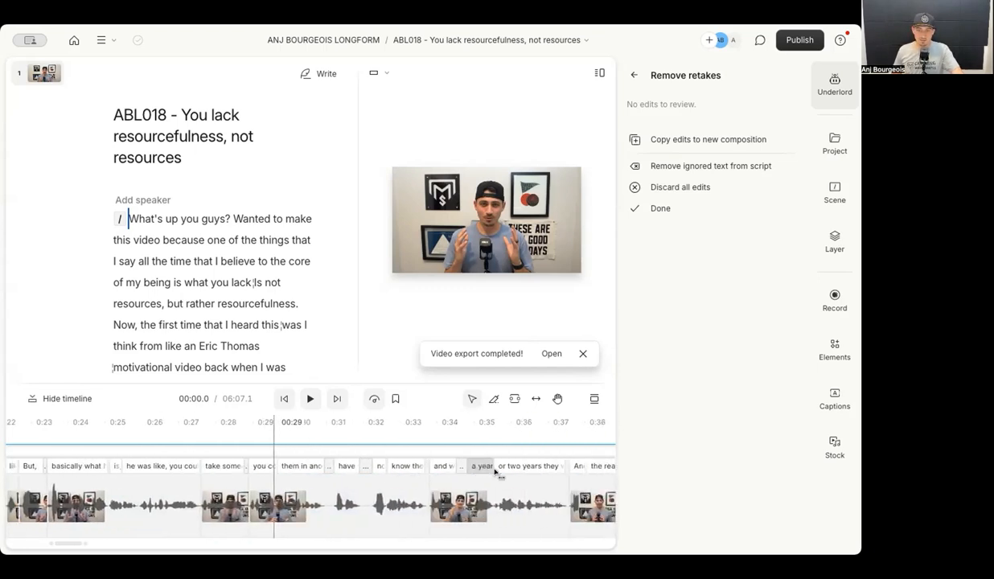
pyautogui.scroll(-2, 482, 488)
pyautogui.moveTo(374, 465); pyautogui.dragTo(374, 464)
pyautogui.hscroll(3, 549, 478)
pyautogui.hscroll(3, 548, 478)
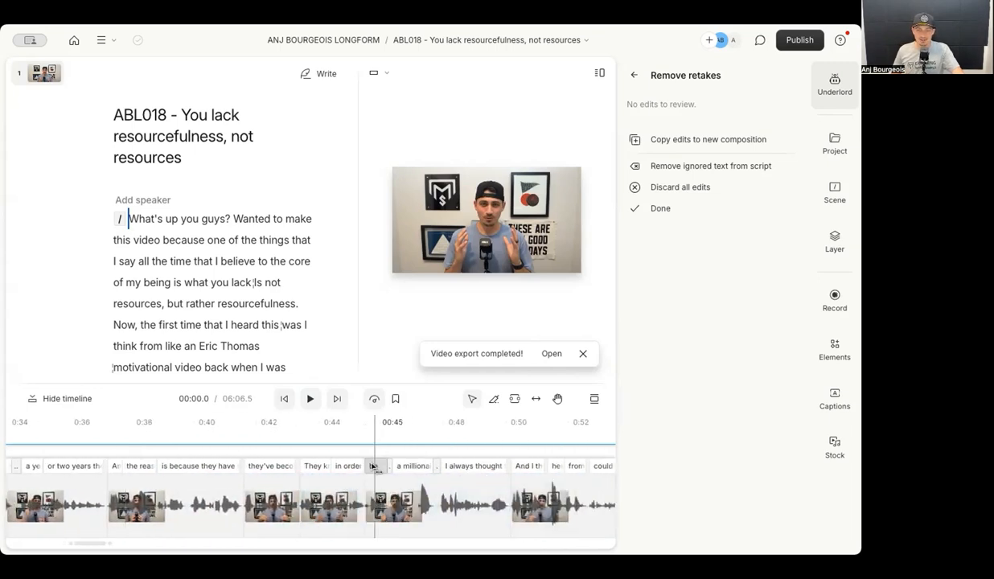
pyautogui.scroll(-2, 373, 467)
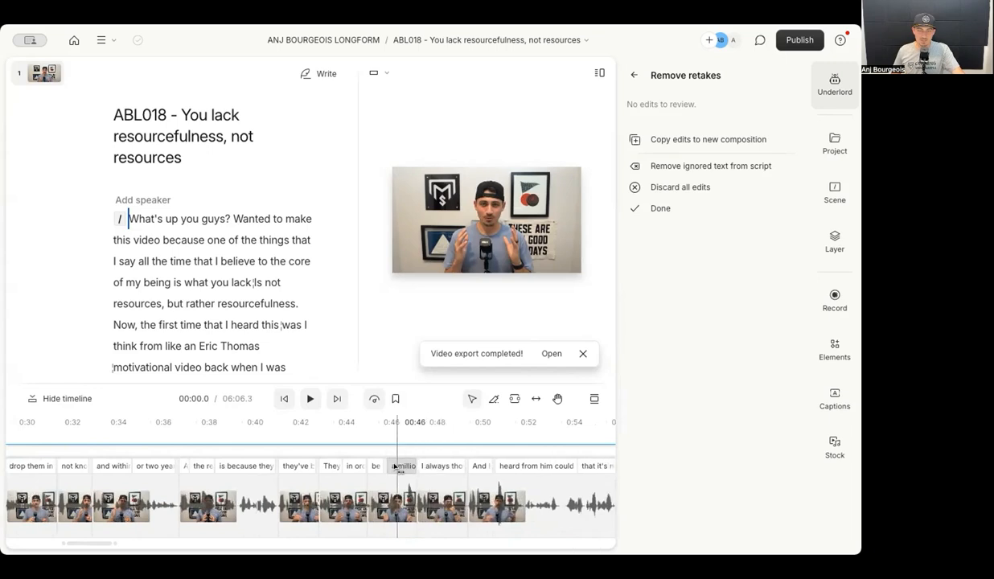
pyautogui.hscroll(2, 392, 467)
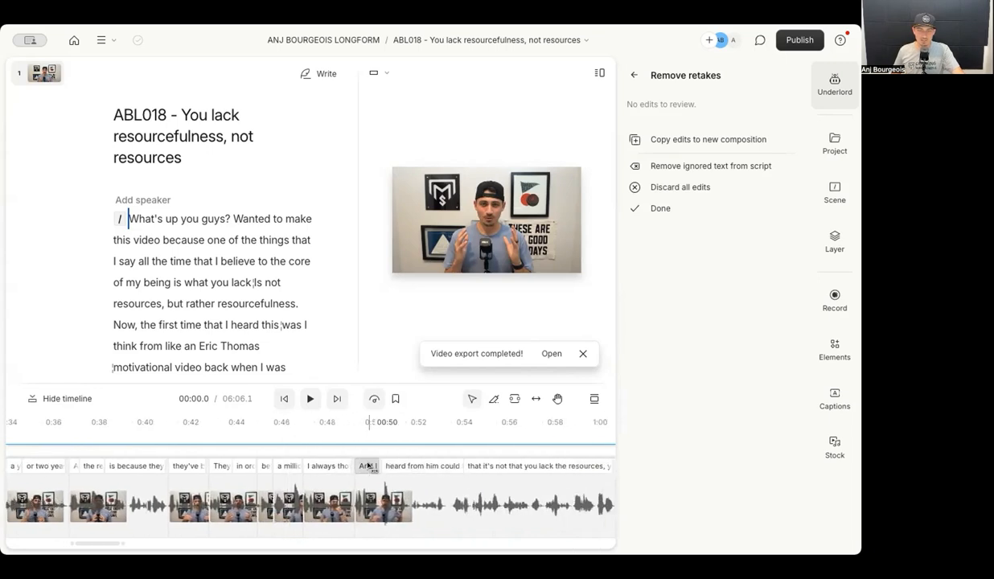
pyautogui.moveTo(369, 467); pyautogui.dragTo(364, 467)
pyautogui.hscroll(3, 384, 466)
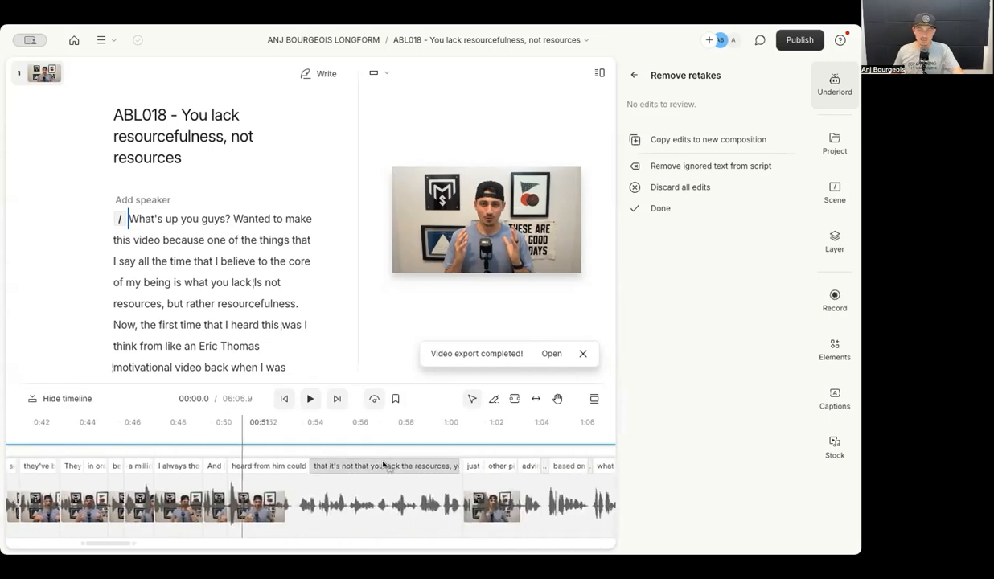
pyautogui.hscroll(3, 469, 464)
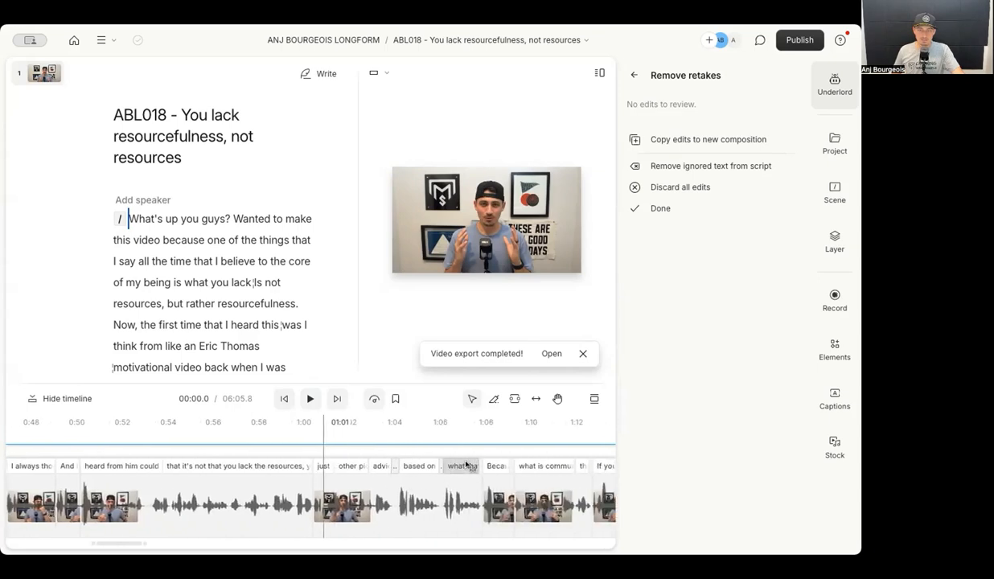
pyautogui.hscroll(3, 426, 466)
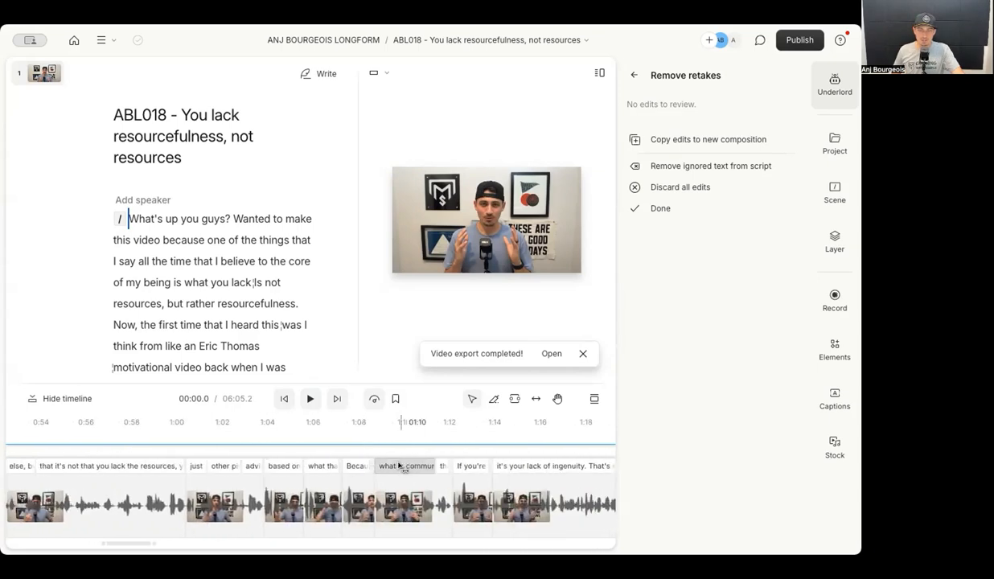
pyautogui.hscroll(8, 442, 469)
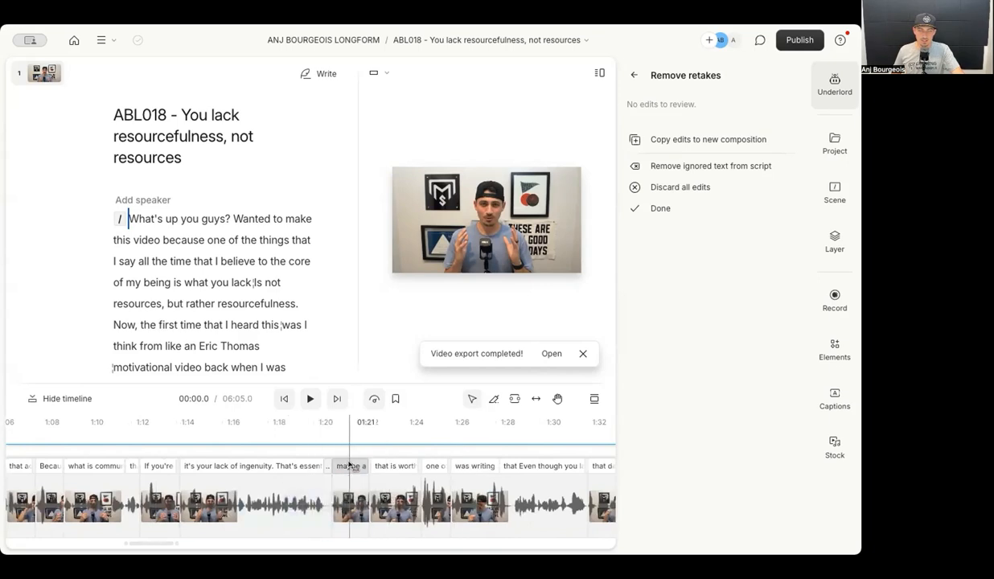
pyautogui.hscroll(5, 430, 468)
# Close gaps at 'but then they go get', 'impactful' and 'but in another', reaching 06:02.8.
pyautogui.click(438, 466)
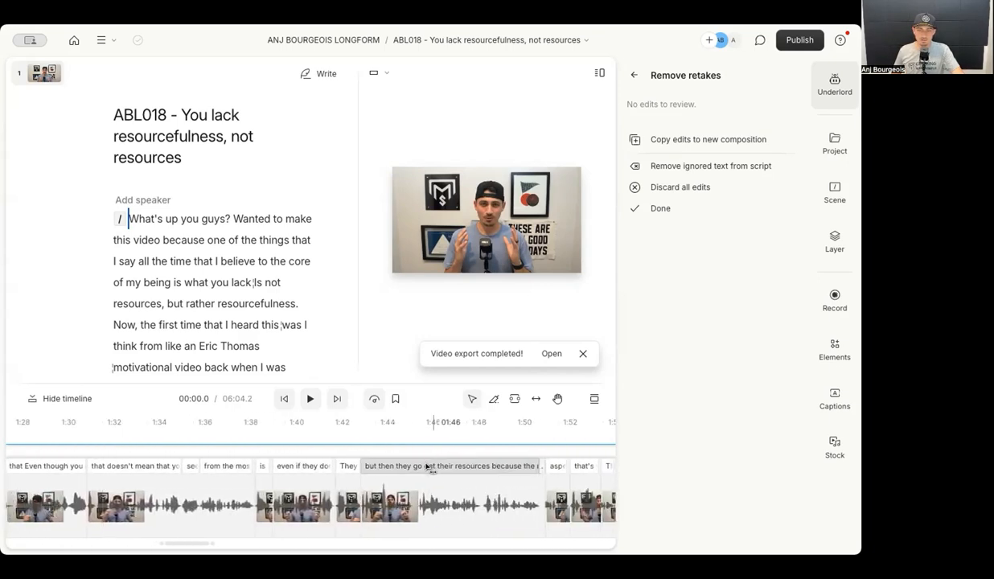
pyautogui.moveTo(426, 467); pyautogui.dragTo(430, 467)
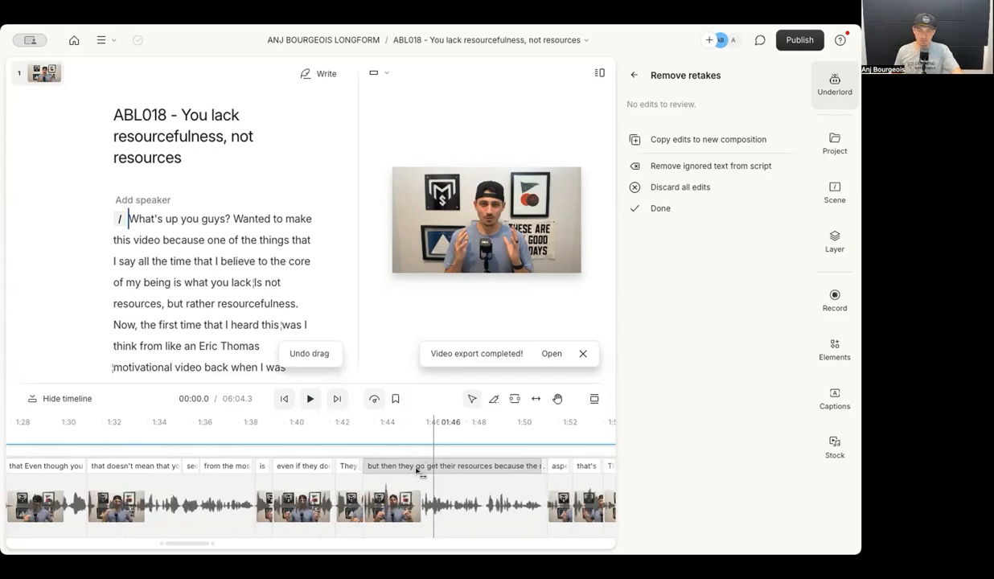
pyautogui.hscroll(2, 414, 470)
pyautogui.moveTo(431, 468); pyautogui.dragTo(425, 470)
pyautogui.hscroll(1, 543, 467)
pyautogui.hscroll(1, 544, 468)
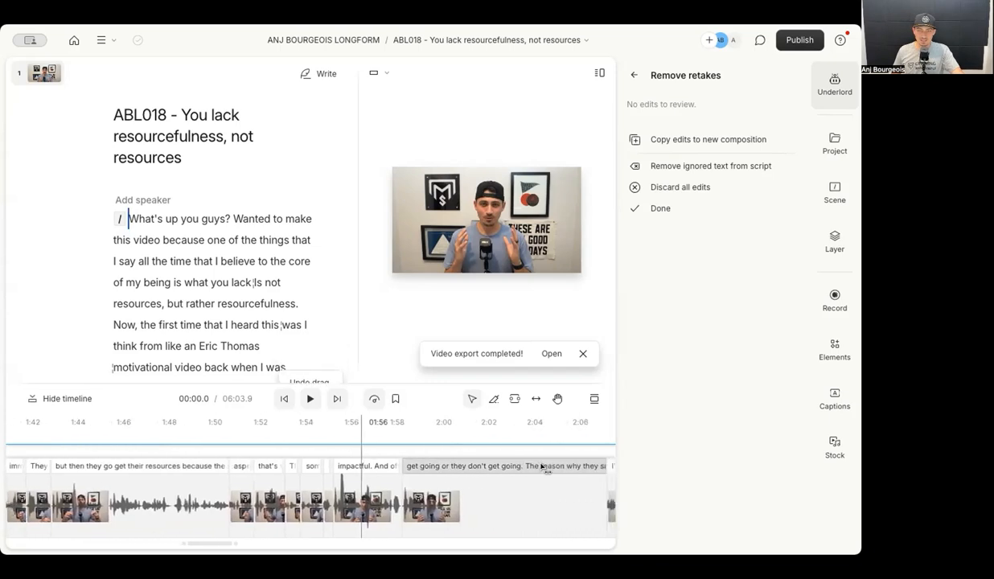
pyautogui.scroll(-3, 486, 477)
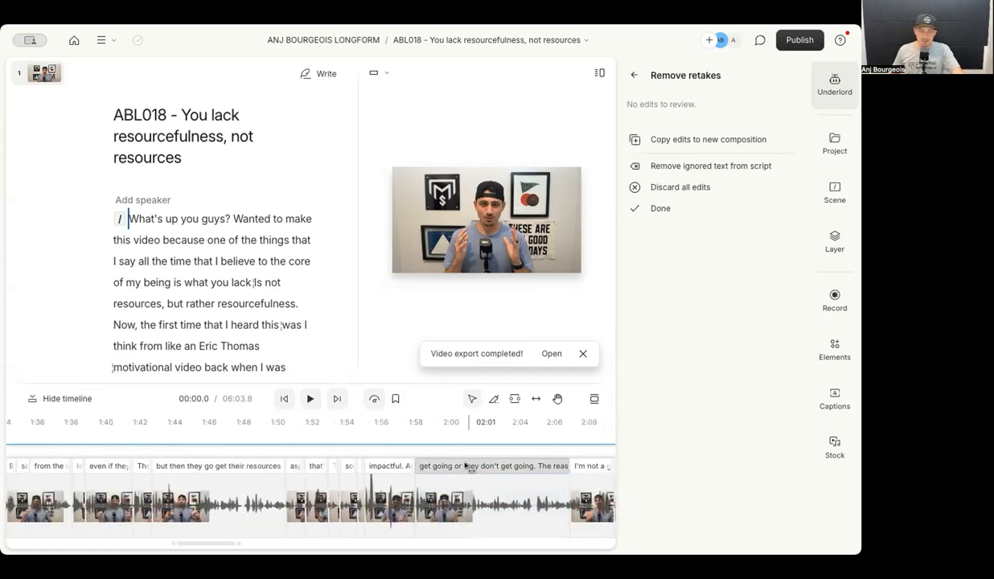
pyautogui.click(373, 468)
pyautogui.moveTo(375, 470); pyautogui.dragTo(333, 466)
pyautogui.hscroll(4, 466, 496)
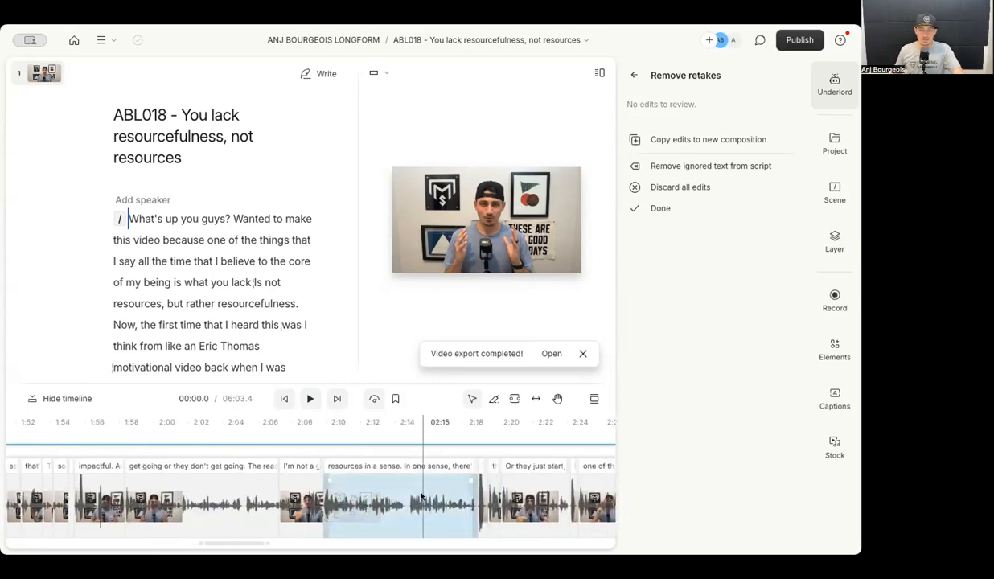
pyautogui.scroll(5, 386, 481)
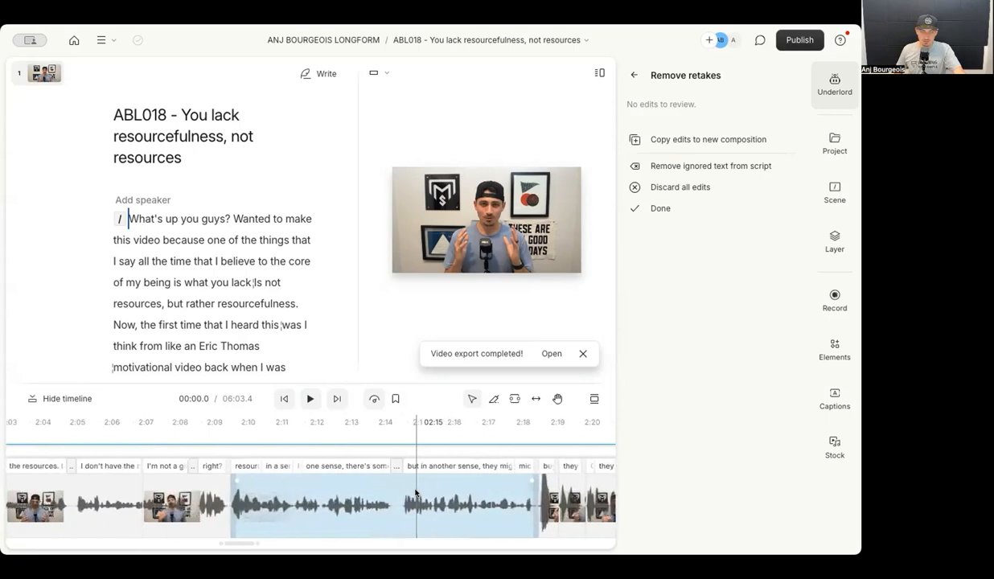
pyautogui.scroll(1, 416, 491)
pyautogui.moveTo(403, 466); pyautogui.dragTo(391, 465)
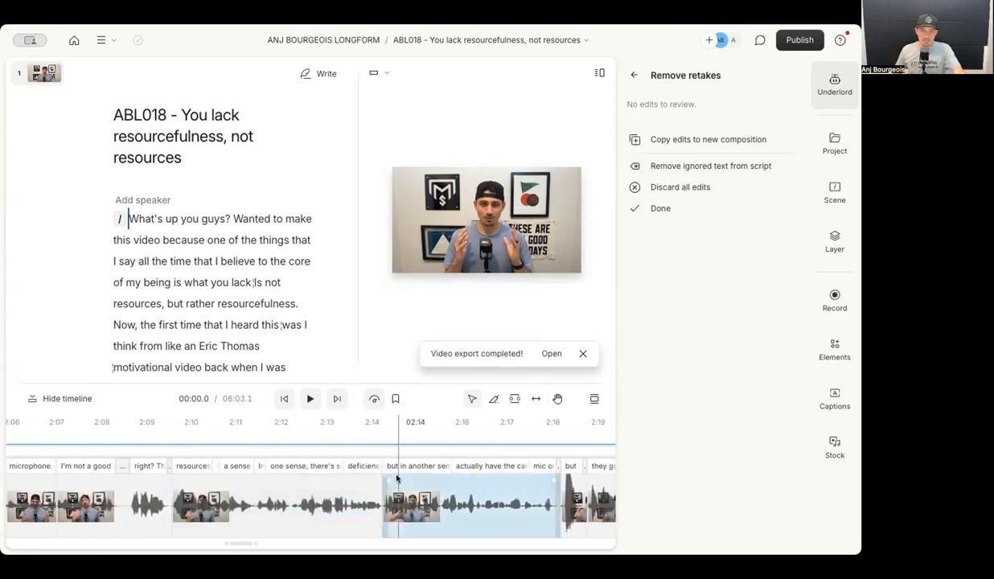
pyautogui.scroll(-3, 398, 481)
pyautogui.scroll(-5, 397, 483)
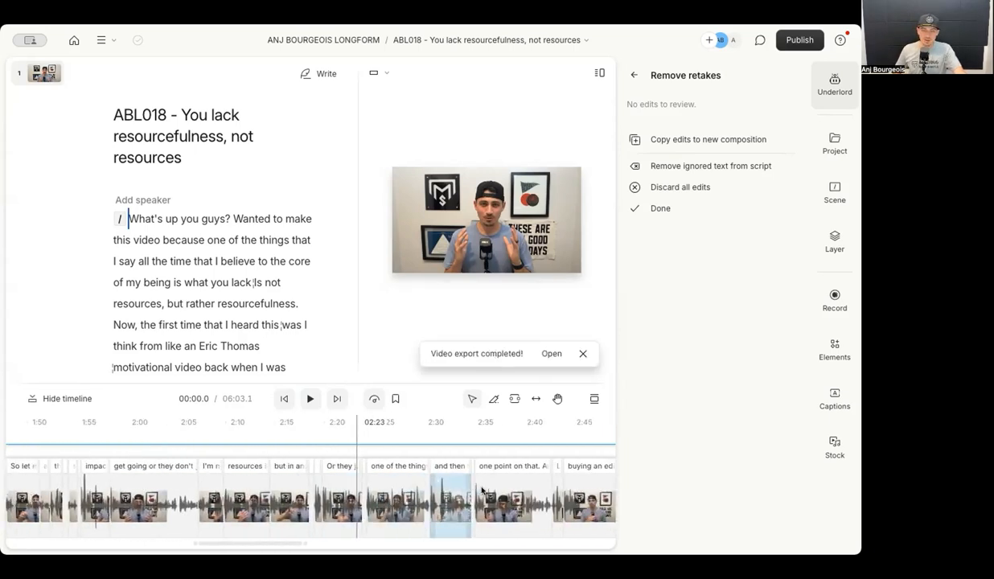
pyautogui.click(455, 484)
pyautogui.hscroll(5, 500, 458)
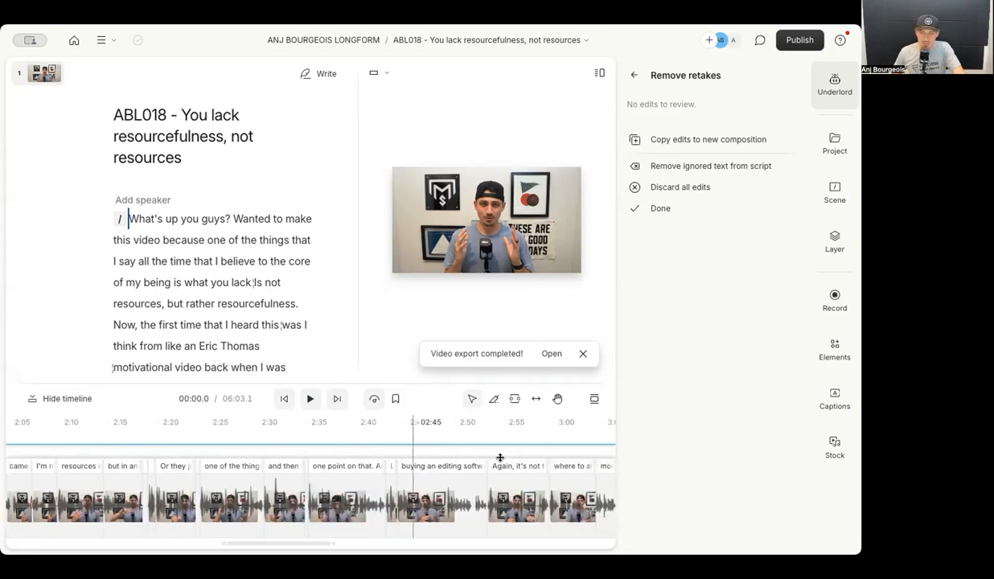
pyautogui.click(374, 503)
pyautogui.scroll(5, 359, 506)
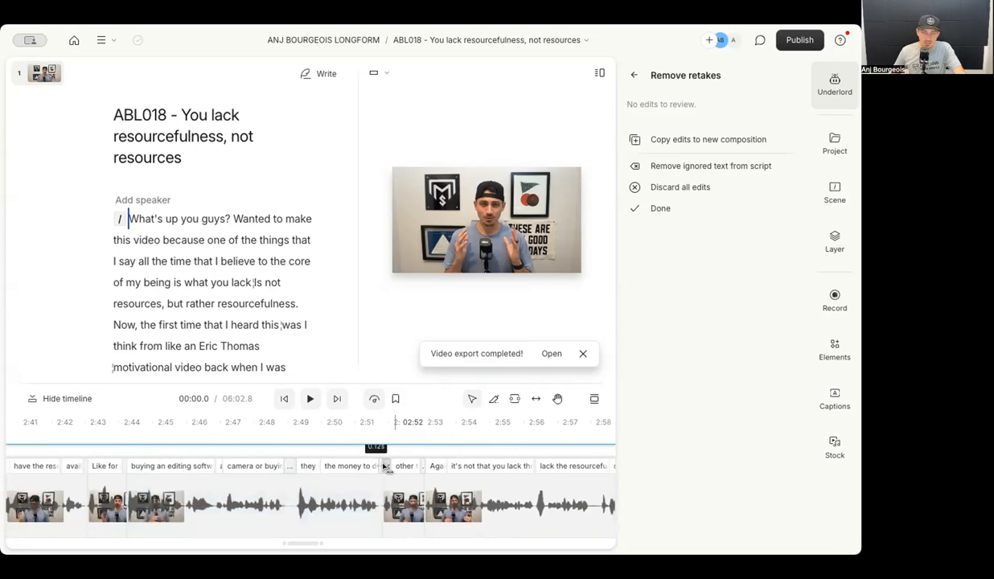
pyautogui.hscroll(15, 384, 466)
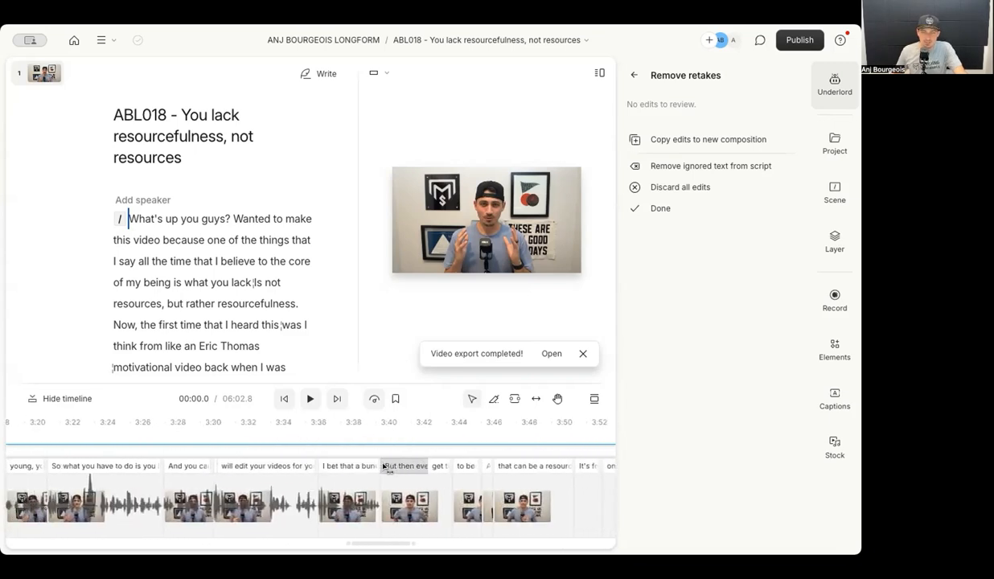
pyautogui.hscroll(15, 385, 467)
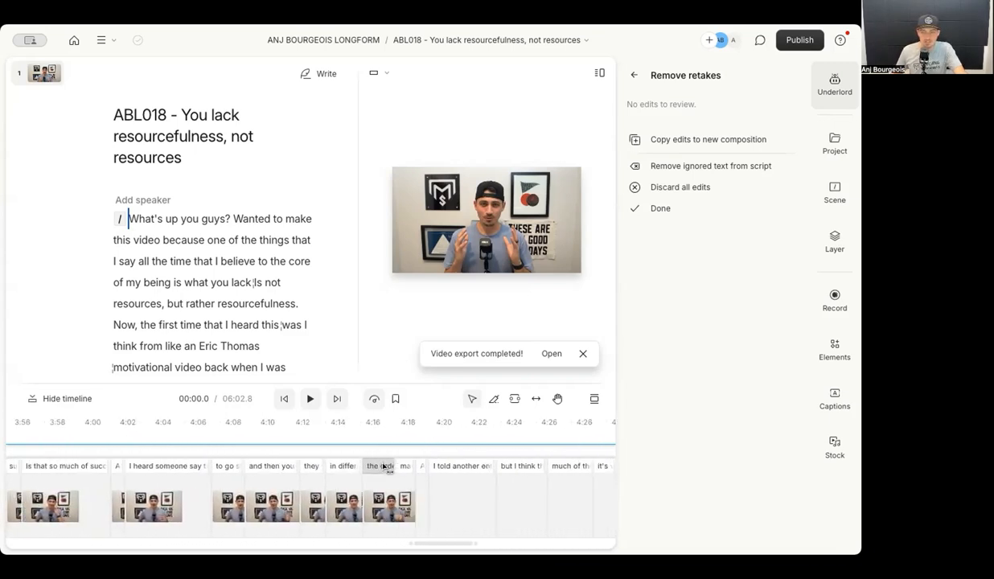
pyautogui.hscroll(15, 384, 467)
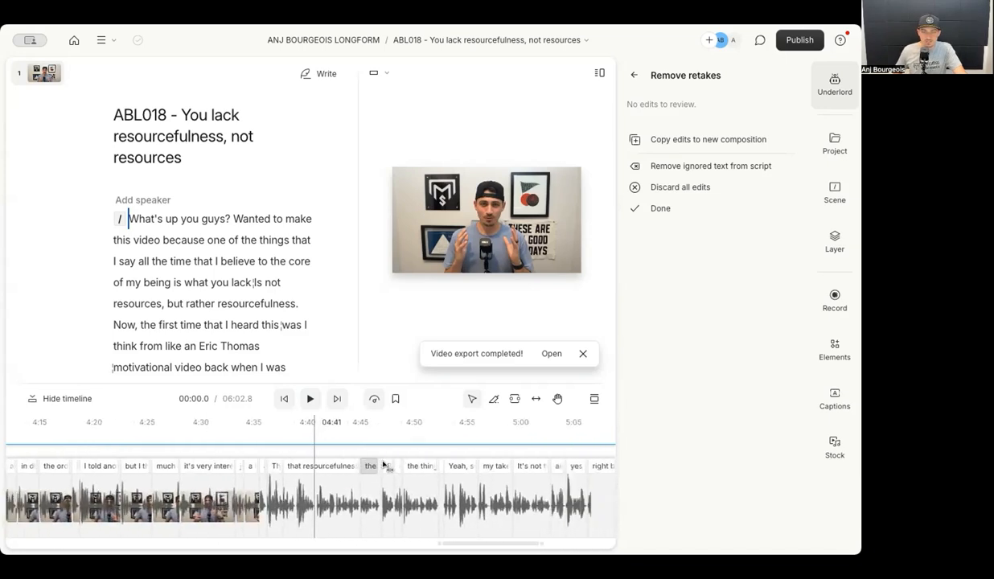
pyautogui.hscroll(15, 384, 466)
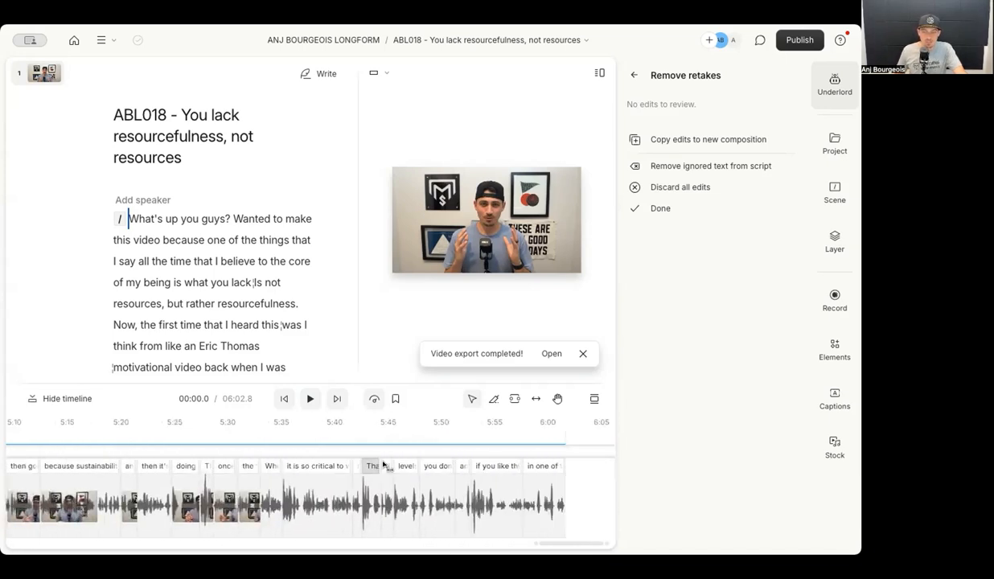
pyautogui.hscroll(-20, 384, 465)
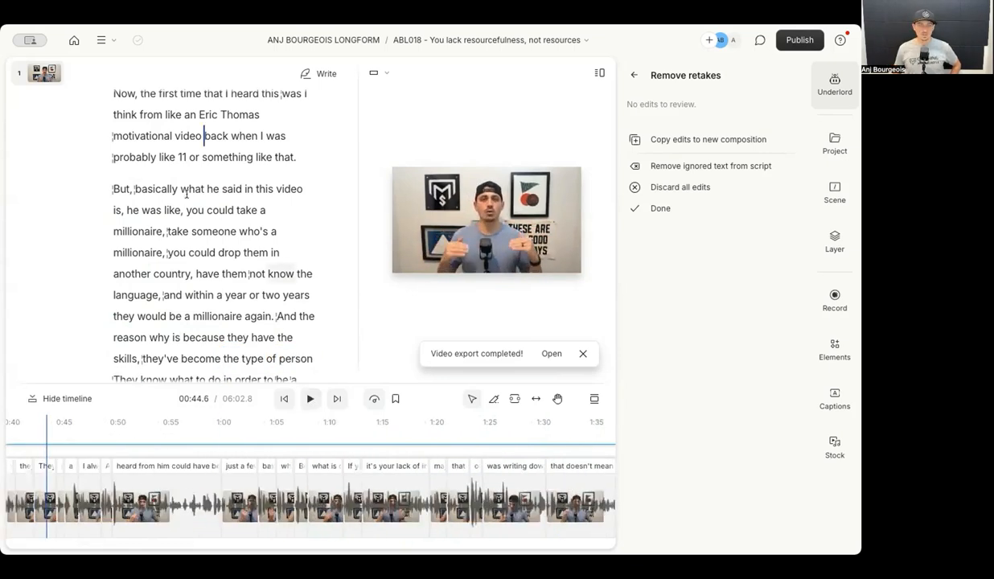
# Delete the repeated 'take someone who's a millionaire,' from the script and replay from 'But,'.
pyautogui.moveTo(138, 209); pyautogui.dragTo(165, 252)
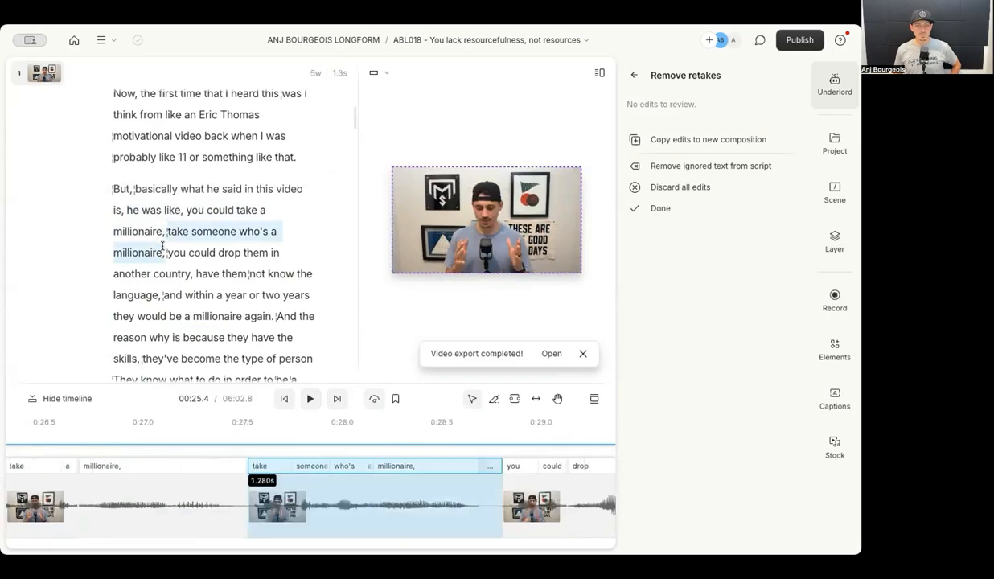
pyautogui.press('BackSpace')
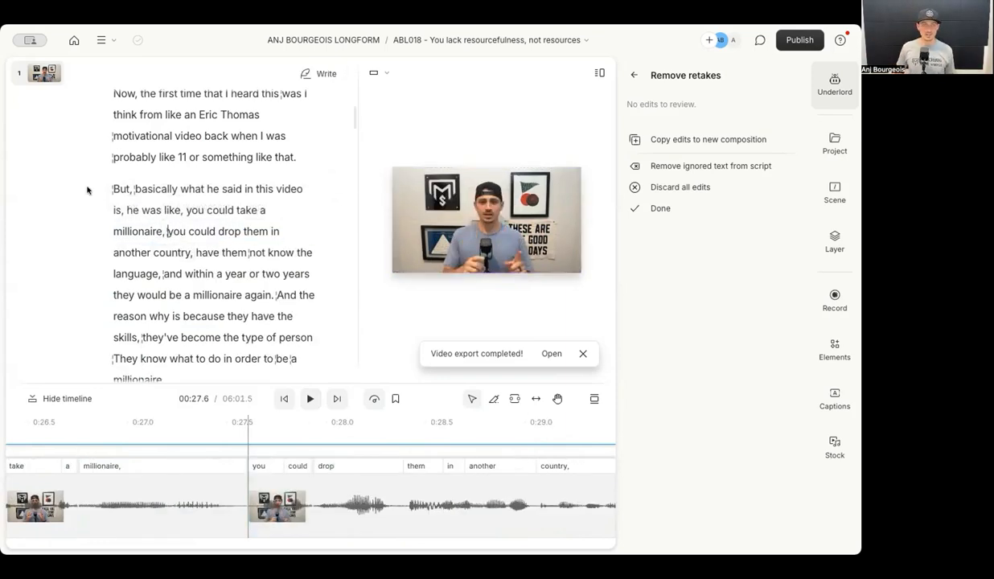
pyautogui.doubleClick(120, 188)
pyautogui.press('space')
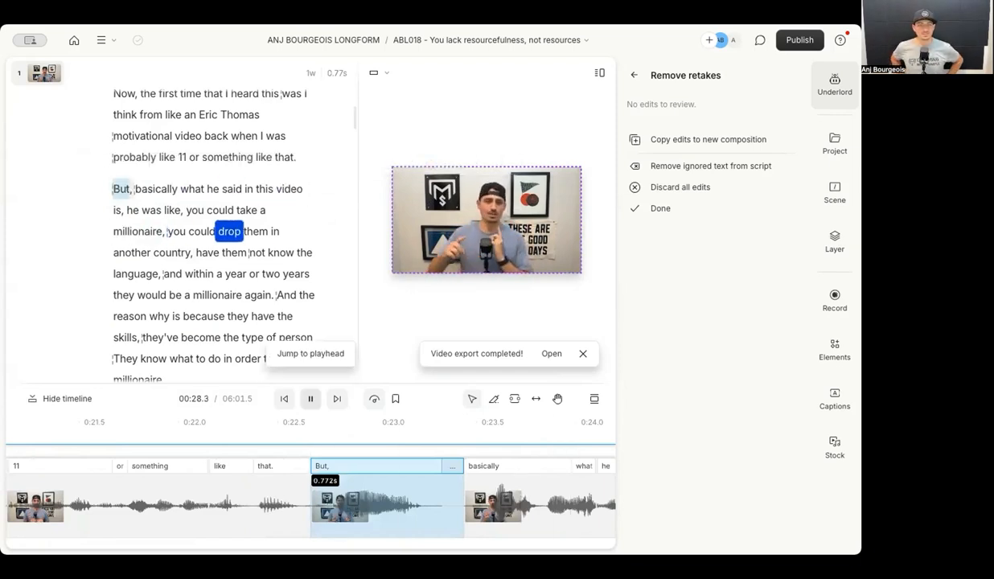
# Review playback of the edited opening at 06:01.5, then finish the Remove retakes panel with Done.
pyautogui.press('space')
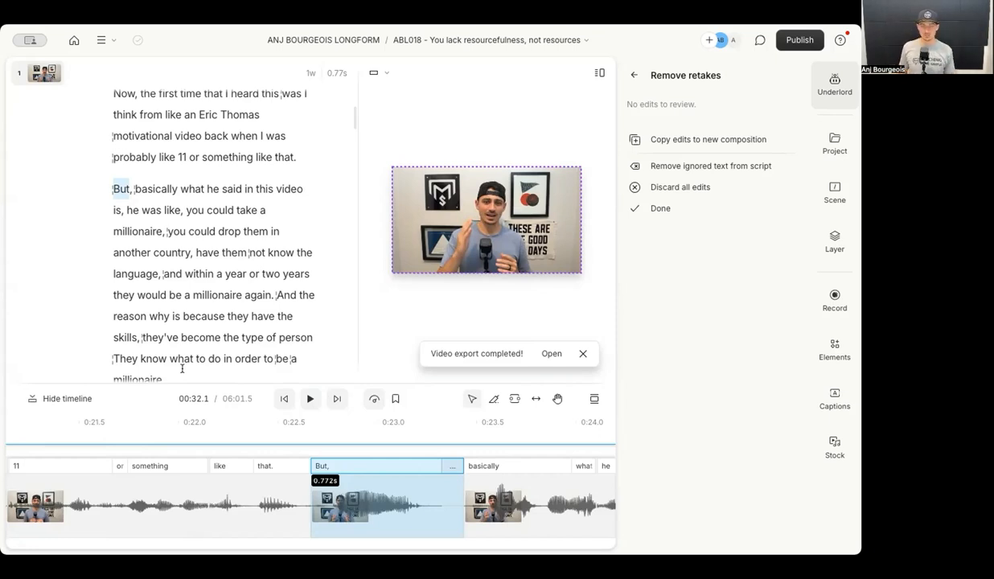
pyautogui.press('space')
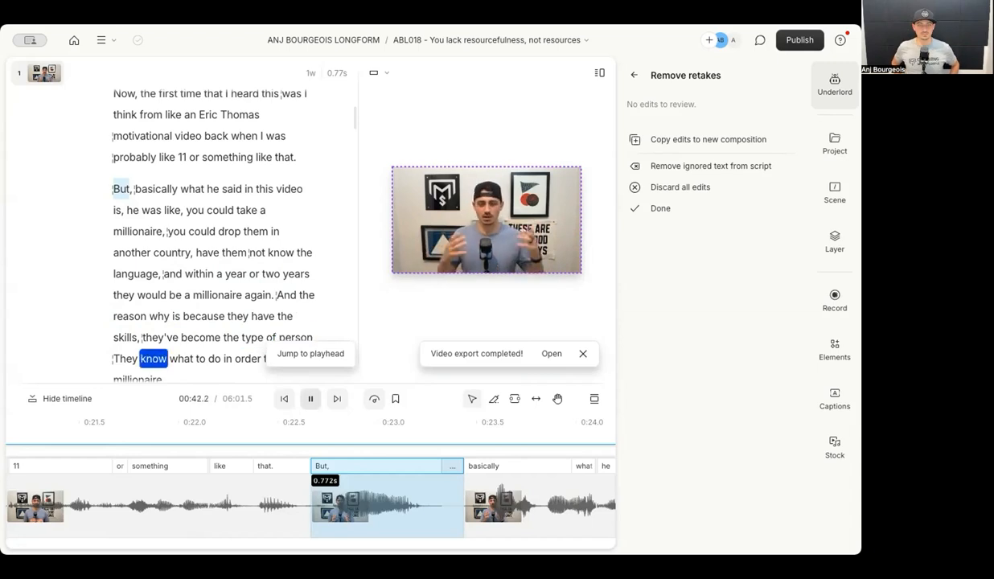
pyautogui.click(313, 354)
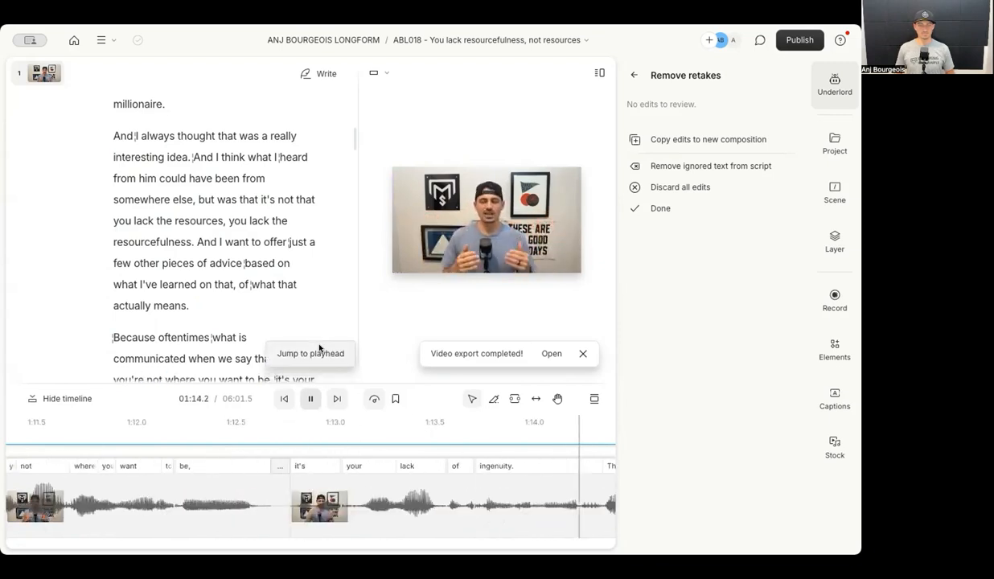
pyautogui.scroll(-5, 333, 506)
pyautogui.scroll(-4, 332, 511)
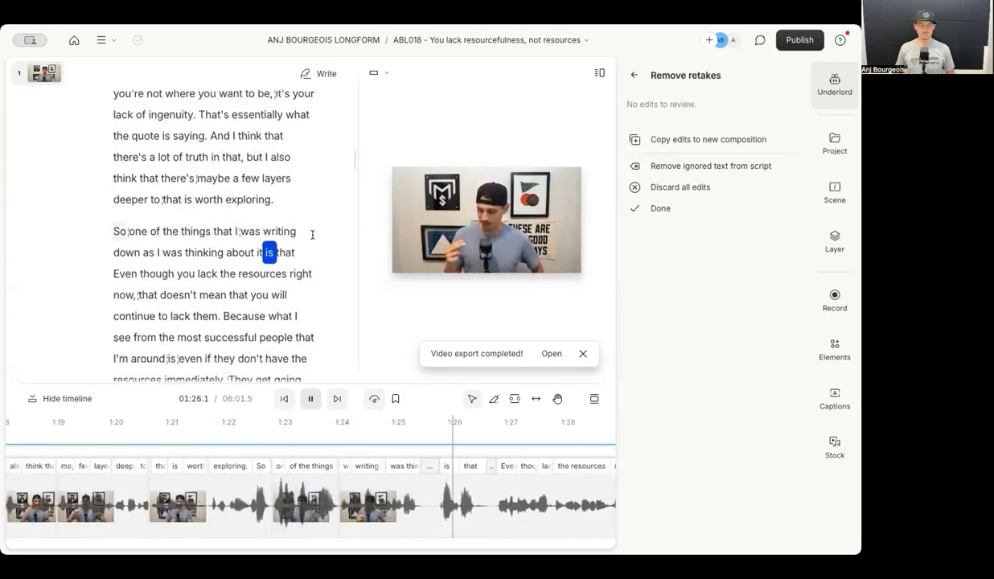
pyautogui.click(634, 76)
# Return to the Underlord list, close the side panel, and narrow the script to enlarge the preview.
pyautogui.click(634, 76)
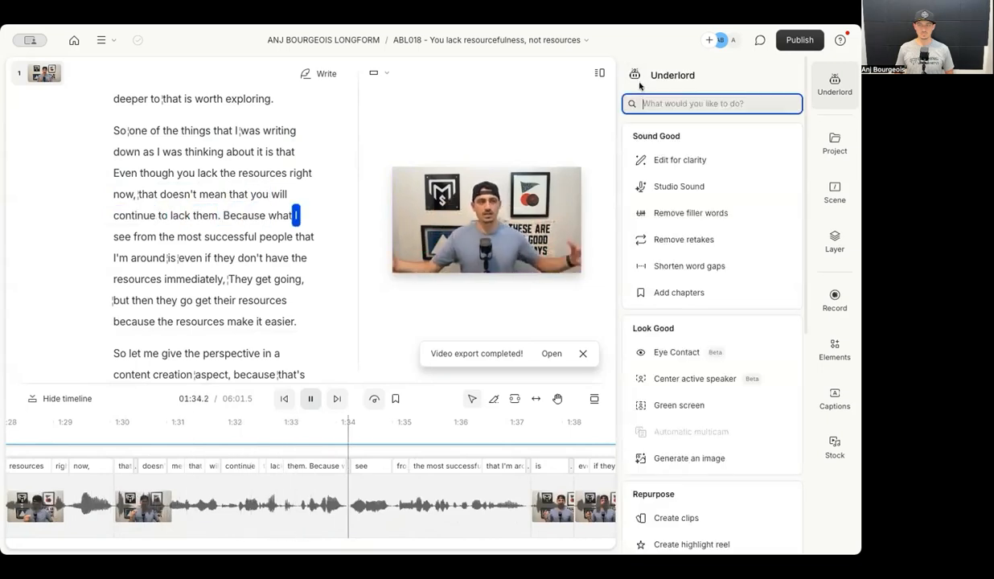
pyautogui.click(827, 78)
pyautogui.moveTo(466, 157); pyautogui.dragTo(308, 153)
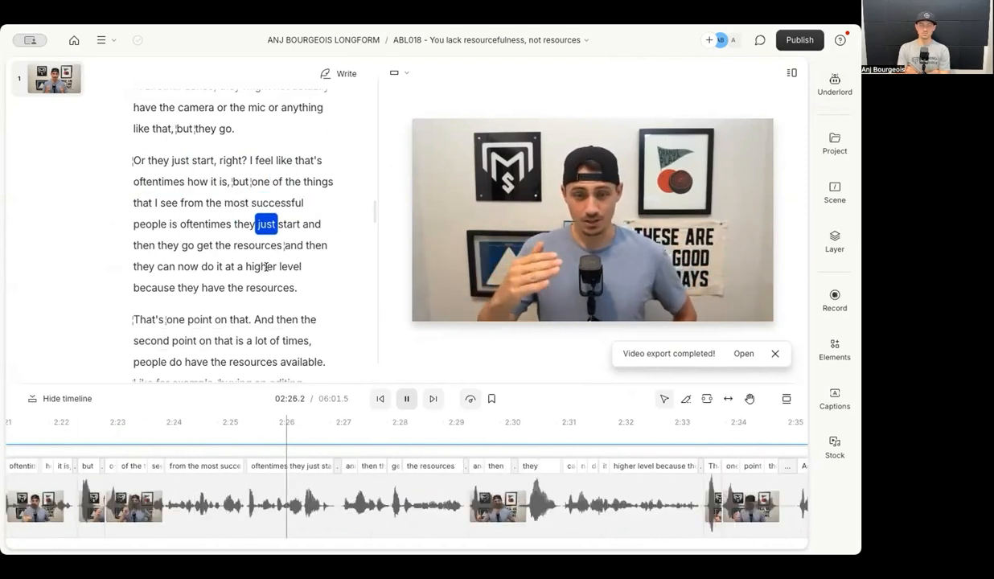
# Pause, then replay the transcript from the word 'skill' to find the stretch to cut.
pyautogui.press('space')
pyautogui.scroll(2, 238, 211)
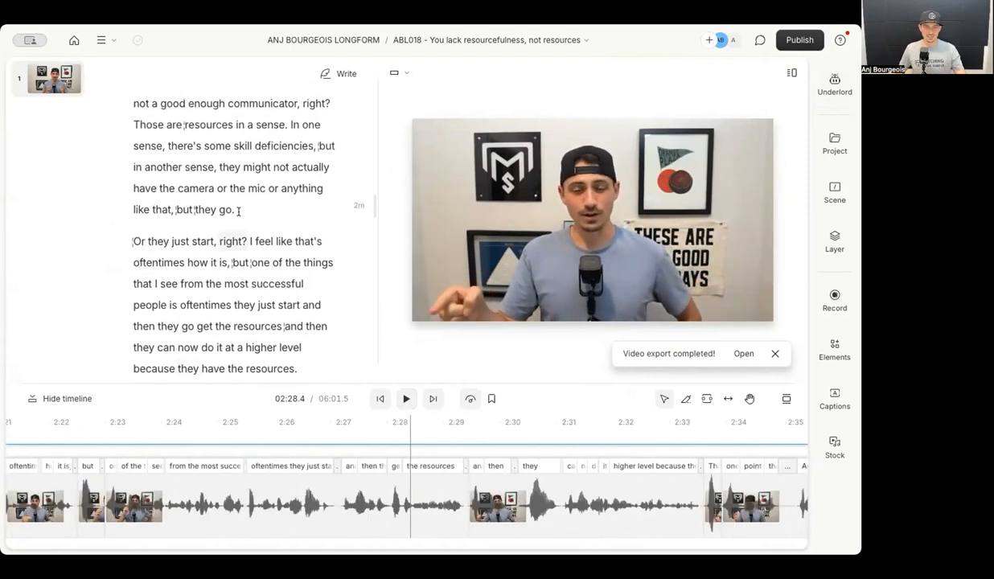
pyautogui.doubleClick(243, 146)
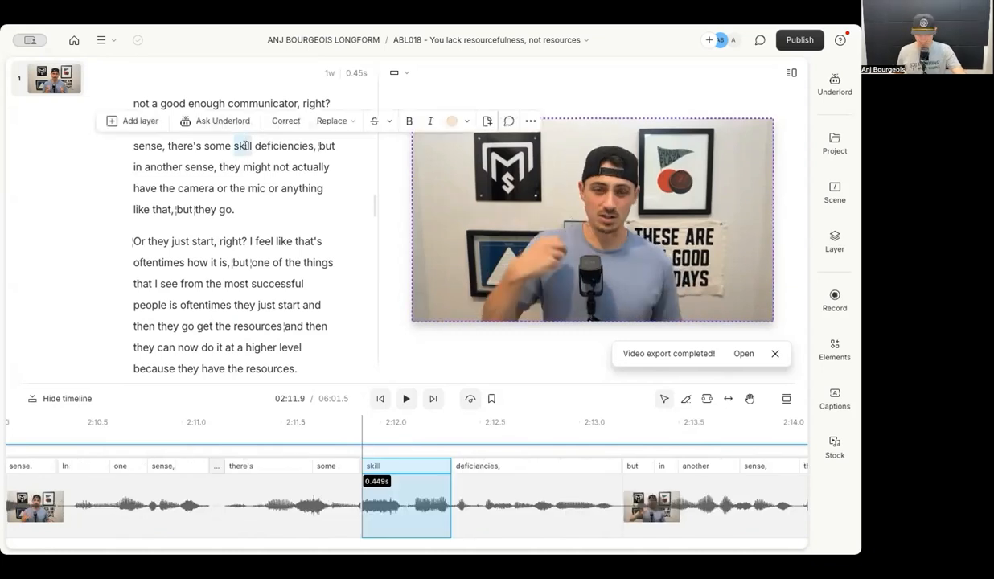
pyautogui.press('space')
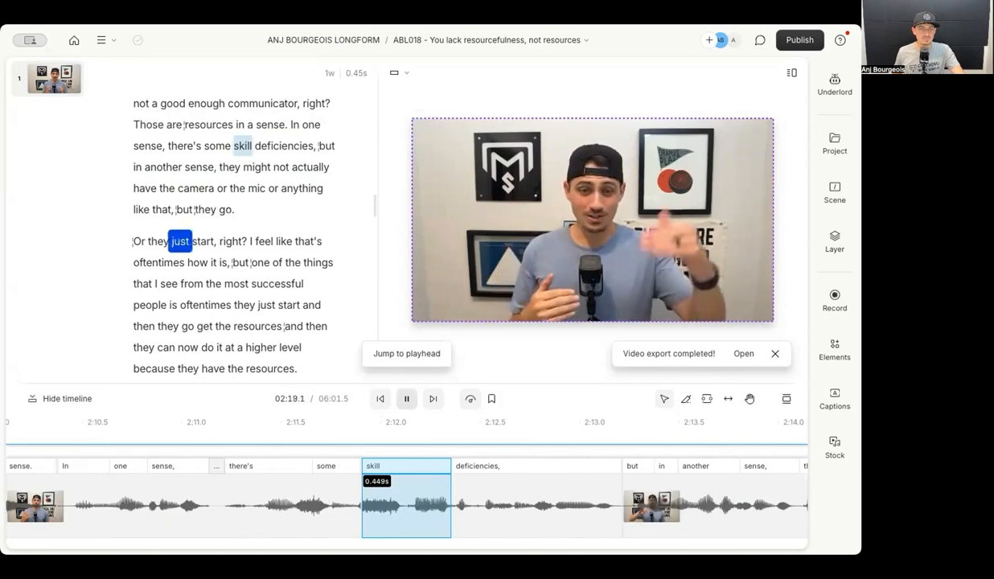
# Delete 'but they go.' after 'like that,' and replay across the cut, now 06:00.2.
pyautogui.moveTo(176, 210); pyautogui.dragTo(234, 210)
pyautogui.press('BackSpace')
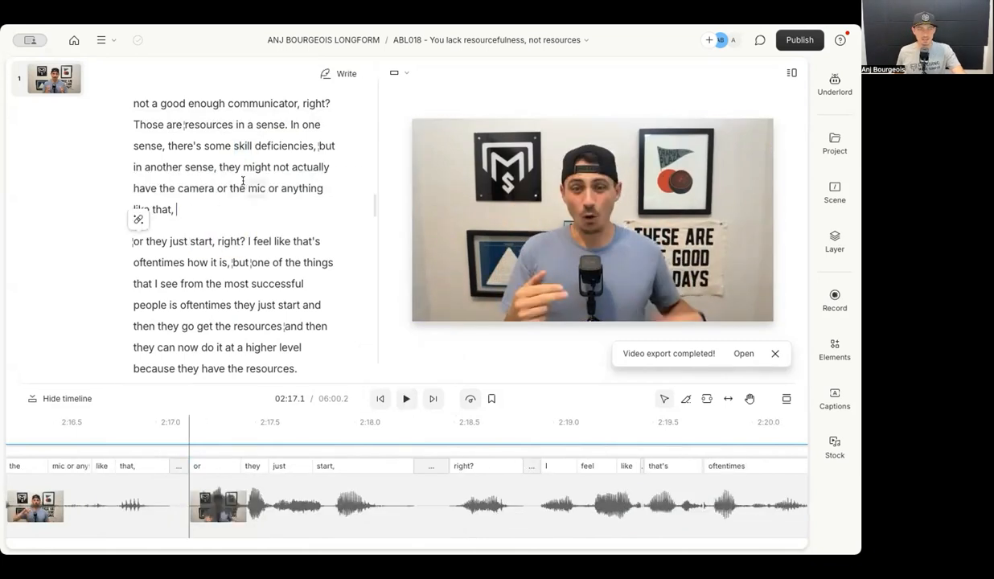
pyautogui.click(229, 167)
pyautogui.press('space')
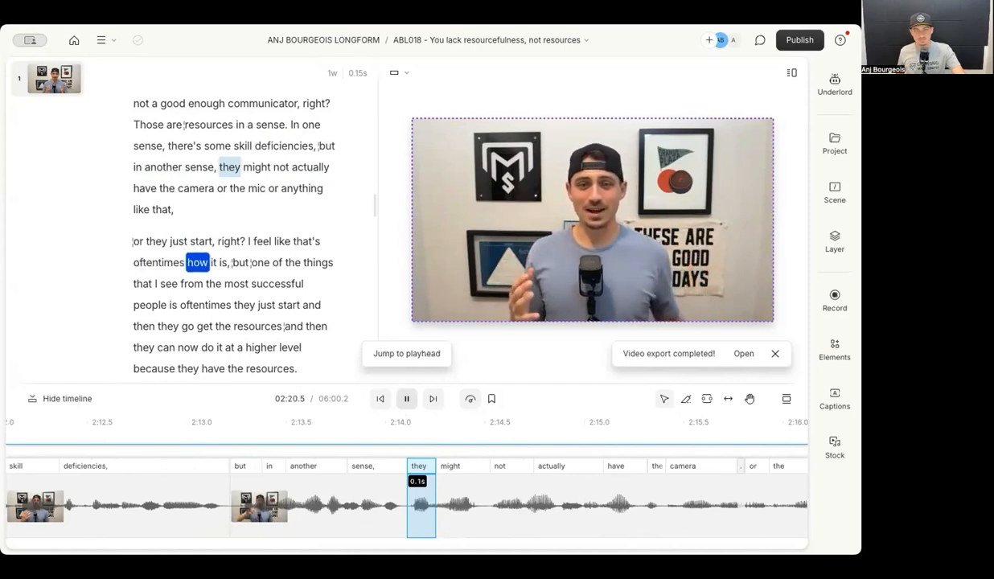
pyautogui.press('space')
pyautogui.click(183, 205)
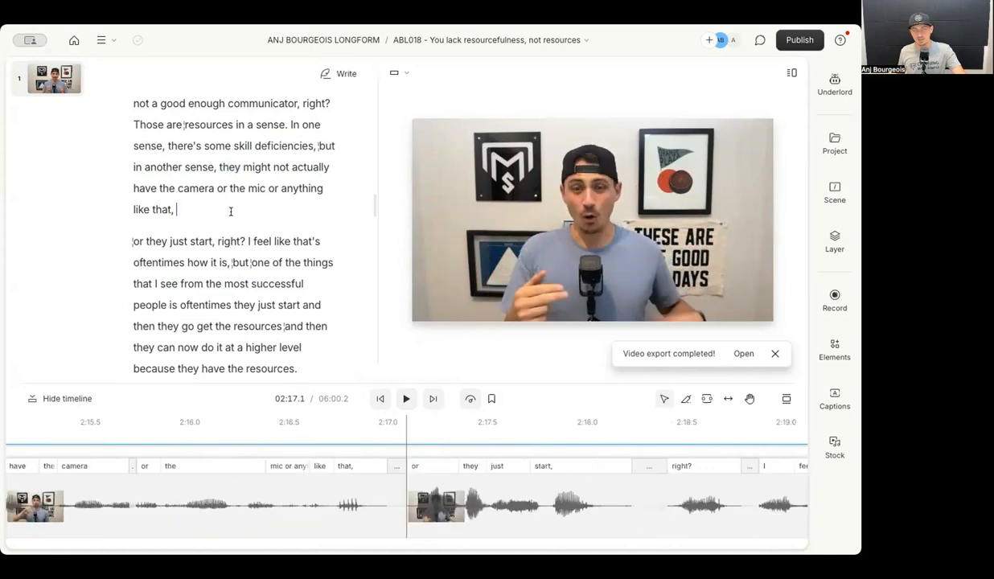
pyautogui.moveTo(232, 262); pyautogui.dragTo(302, 283)
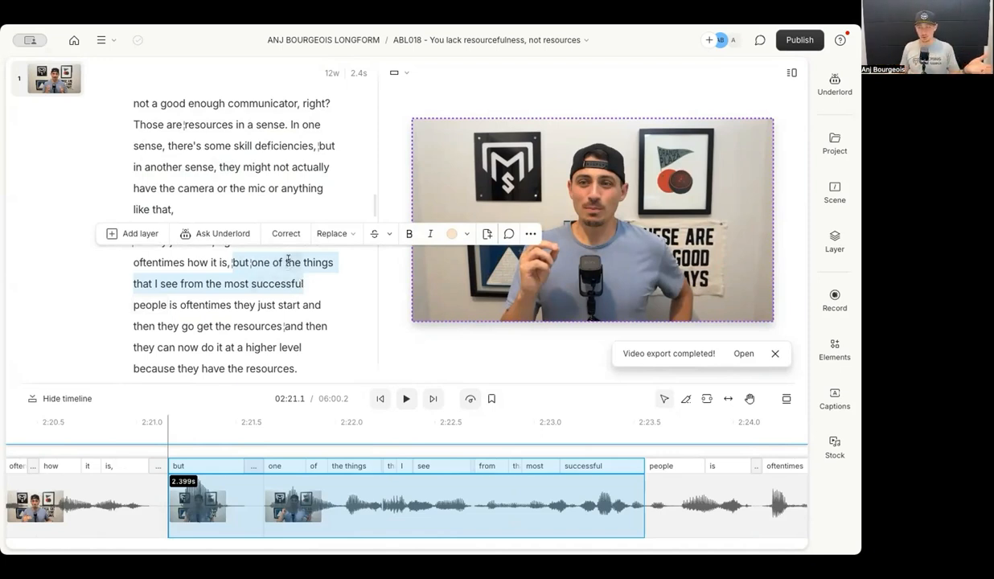
pyautogui.click(213, 278)
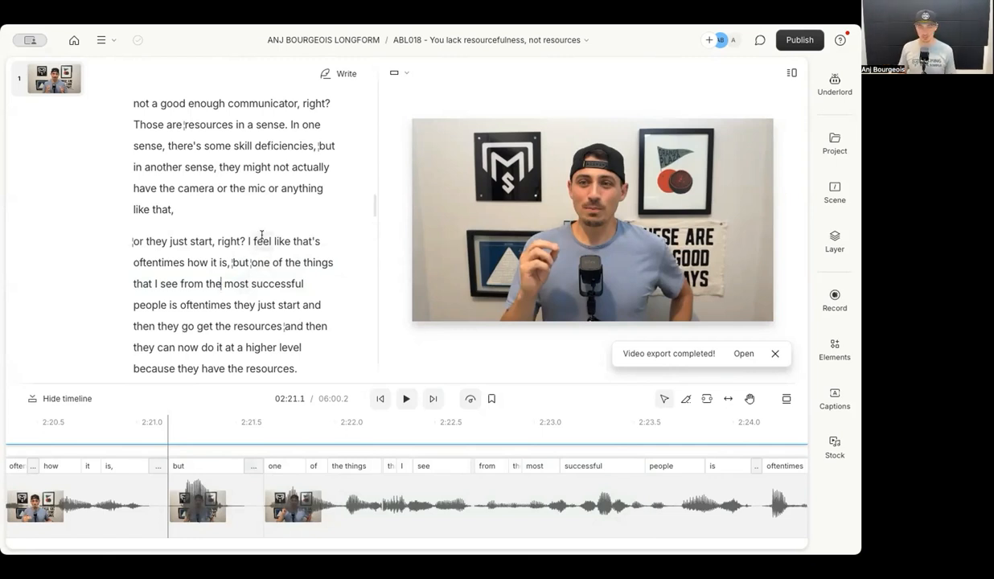
pyautogui.press('space')
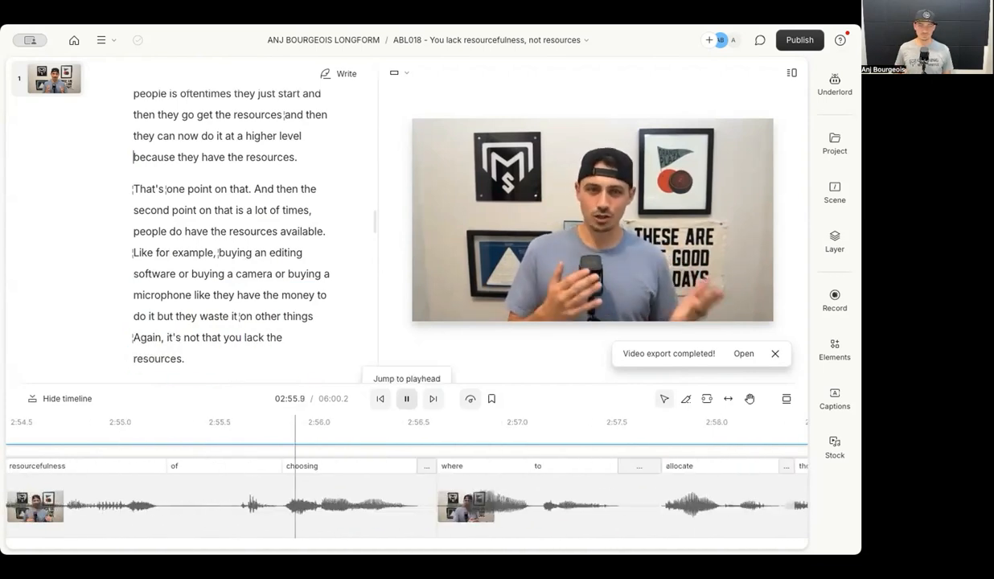
pyautogui.scroll(-4, 216, 288)
pyautogui.scroll(1, 218, 290)
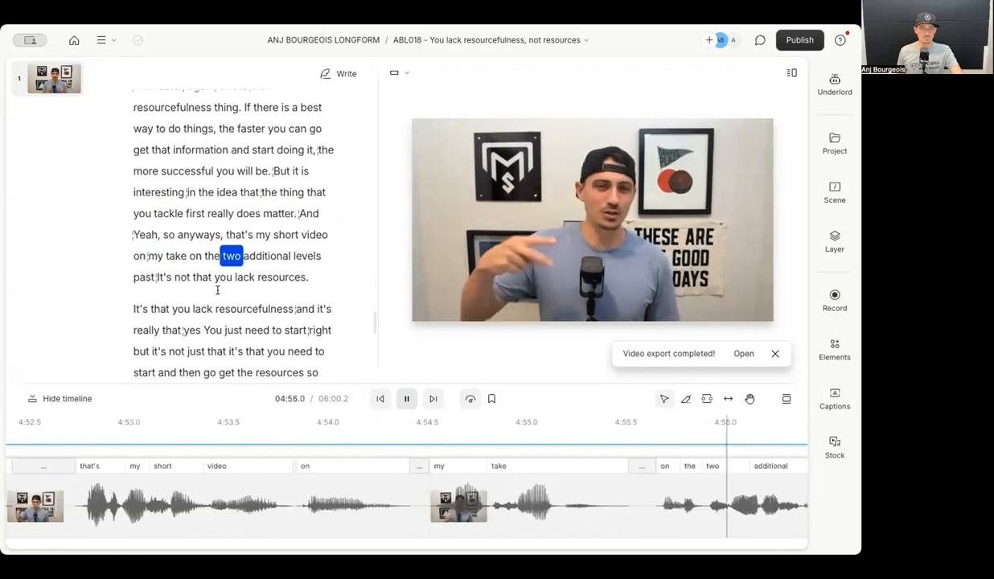
# Delete 'And Yeah, so anyways,' (video now 05:58.3) and replay from 'tackle' to 'Let's win together.'.
pyautogui.press('space')
pyautogui.moveTo(297, 213); pyautogui.dragTo(220, 225)
pyautogui.press('BackSpace')
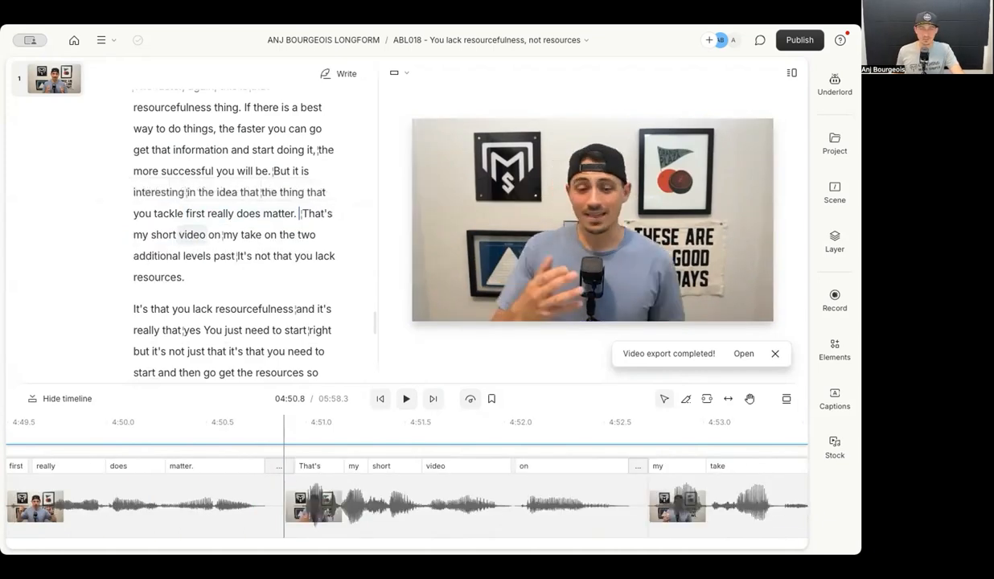
pyautogui.click(152, 207)
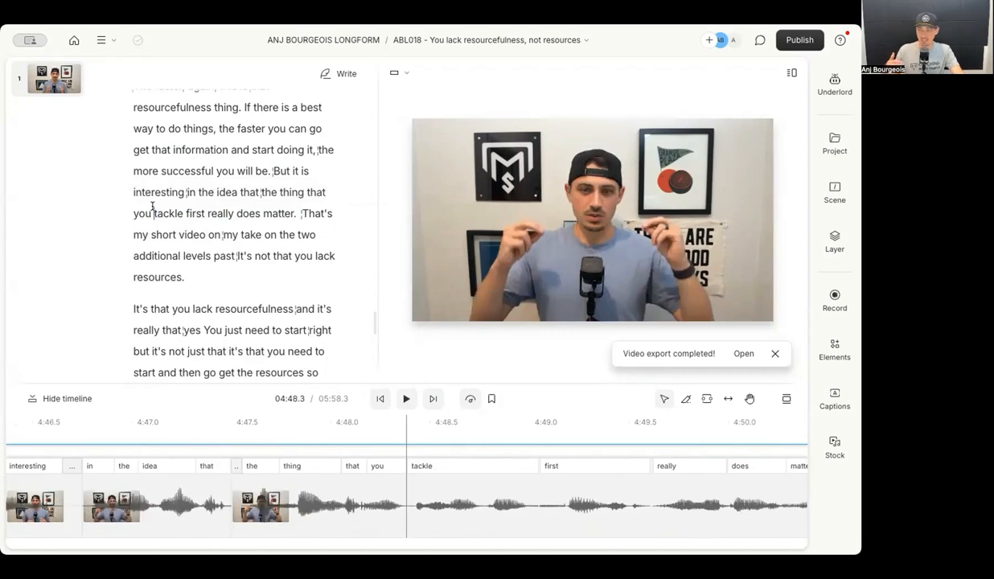
pyautogui.press('space')
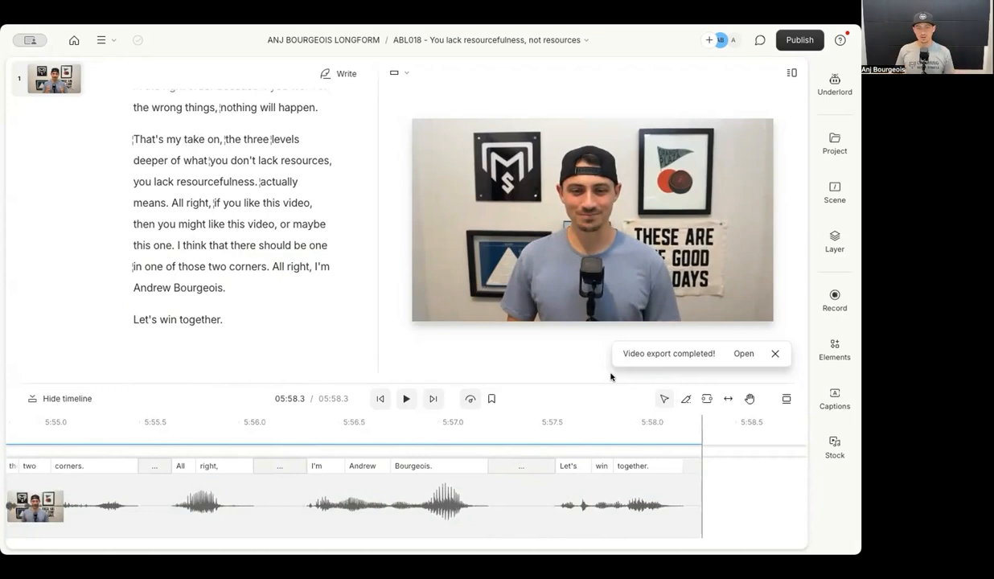
pyautogui.click(470, 399)
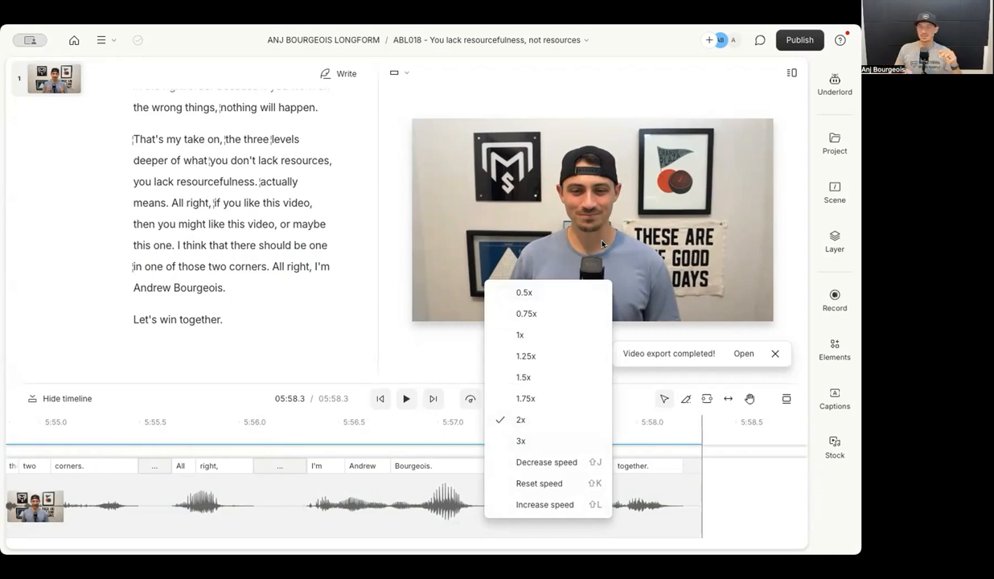
# Run Shorten word gaps (no gaps of 0.4 s or more), then scroll Underlord's tools to Publish.
pyautogui.click(833, 80)
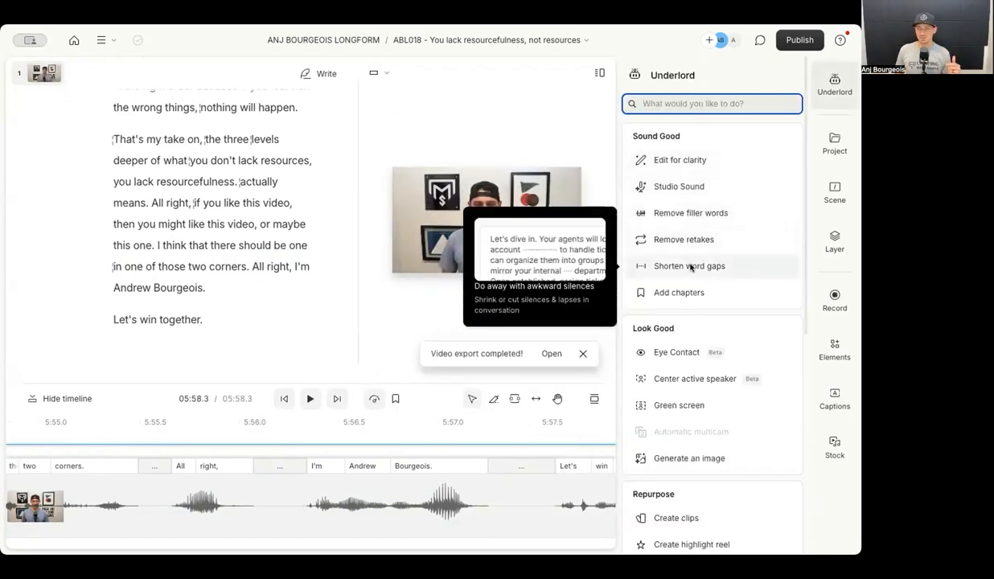
pyautogui.click(690, 266)
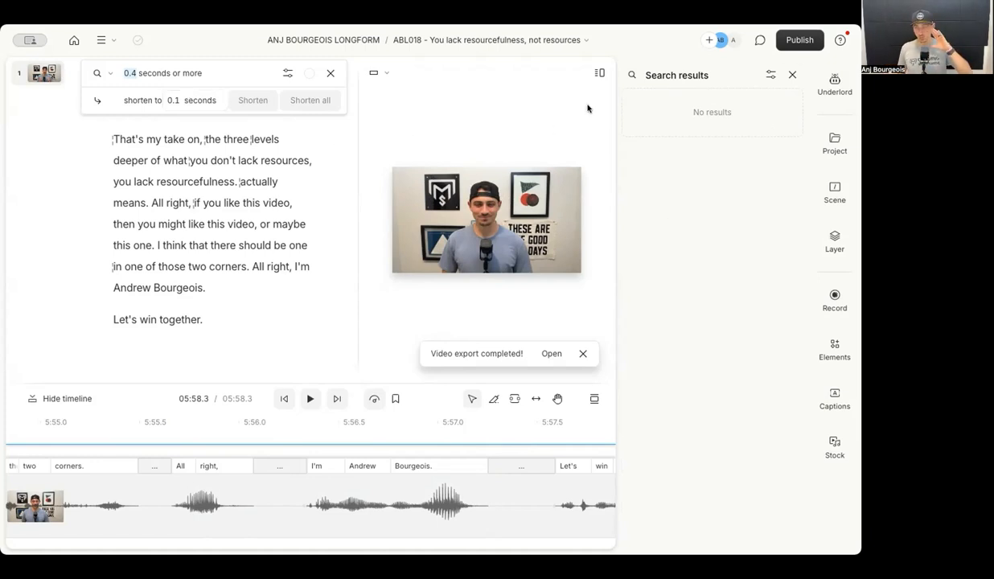
pyautogui.click(834, 88)
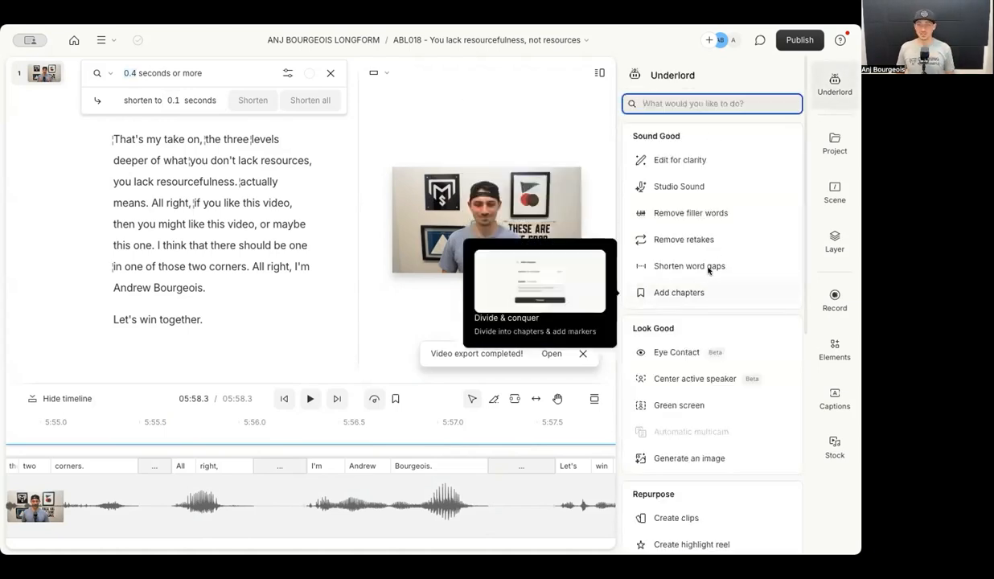
pyautogui.scroll(-5, 708, 305)
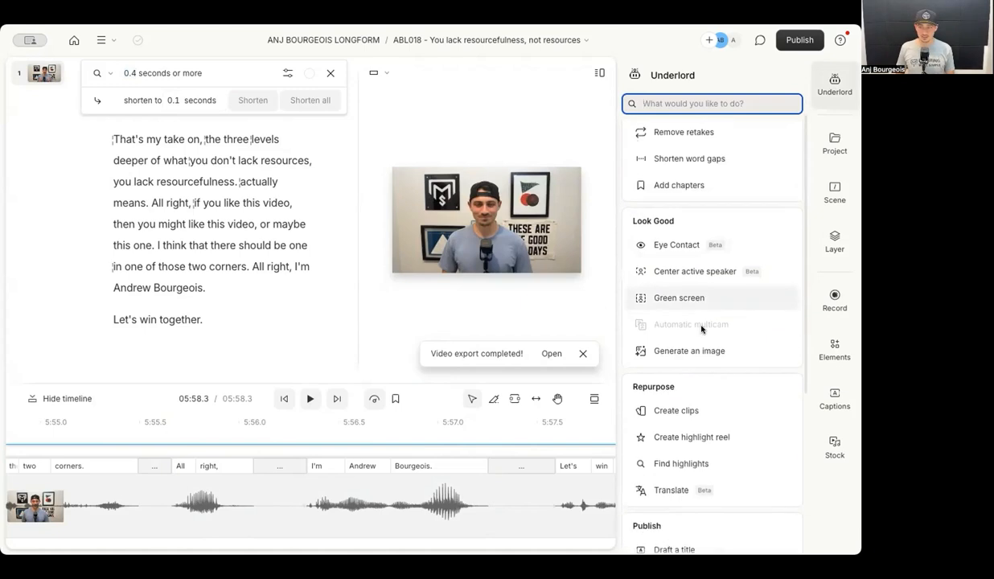
pyautogui.scroll(-2, 692, 305)
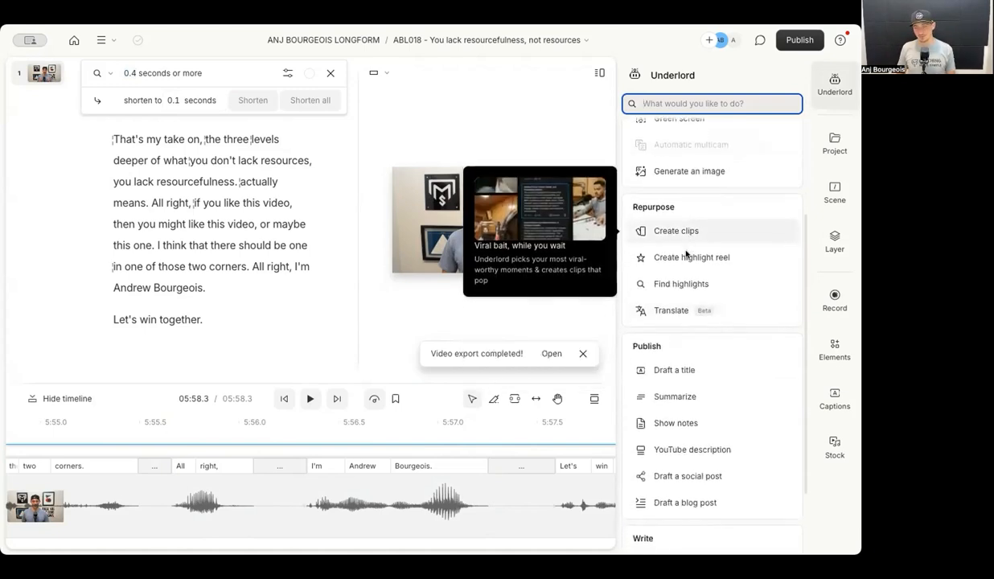
pyautogui.scroll(-3, 686, 254)
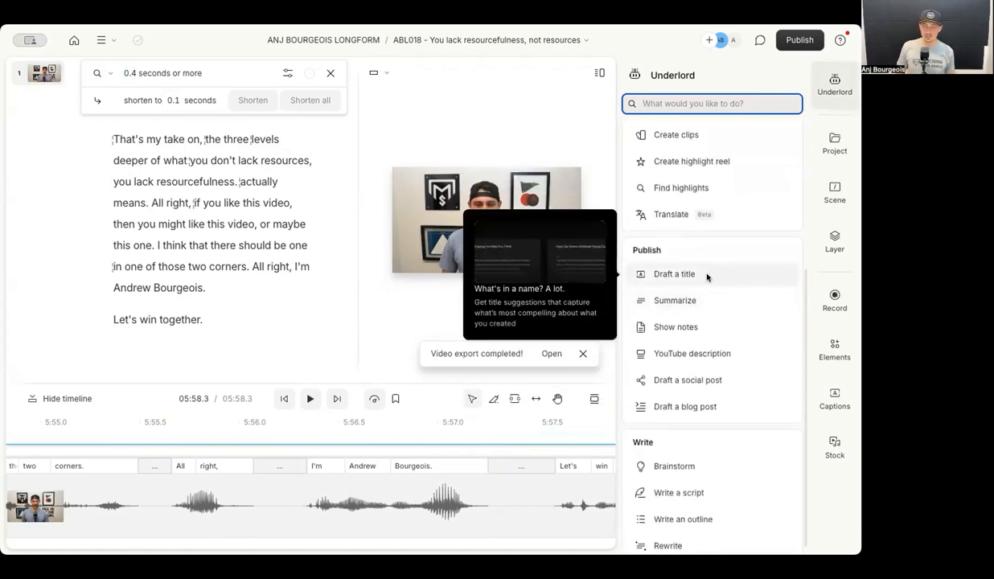
pyautogui.moveTo(695, 346)
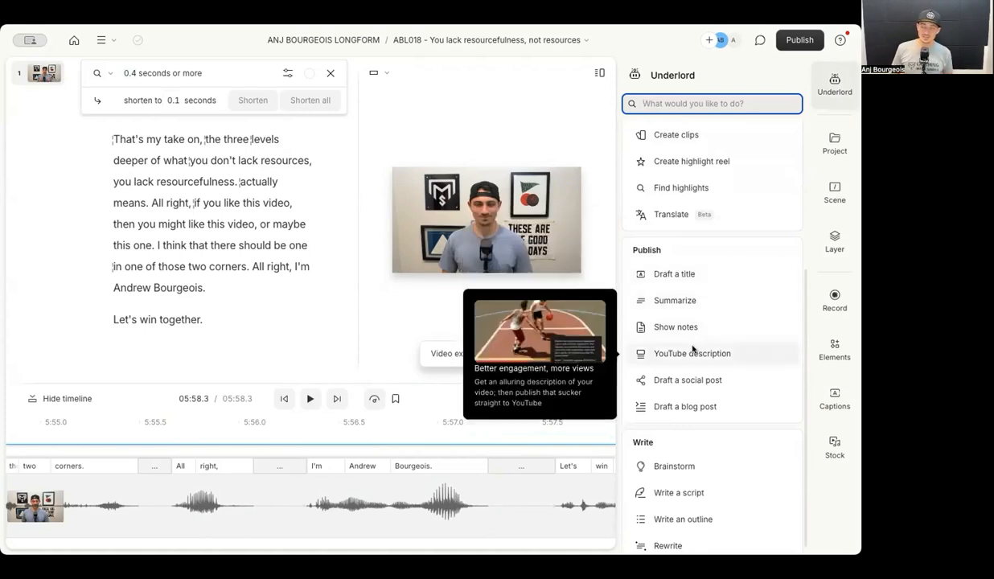
# Generate a YouTube description and select its title 'Unlocking Success: It's Not Resources, It's Resourcefulness'.
pyautogui.click(695, 354)
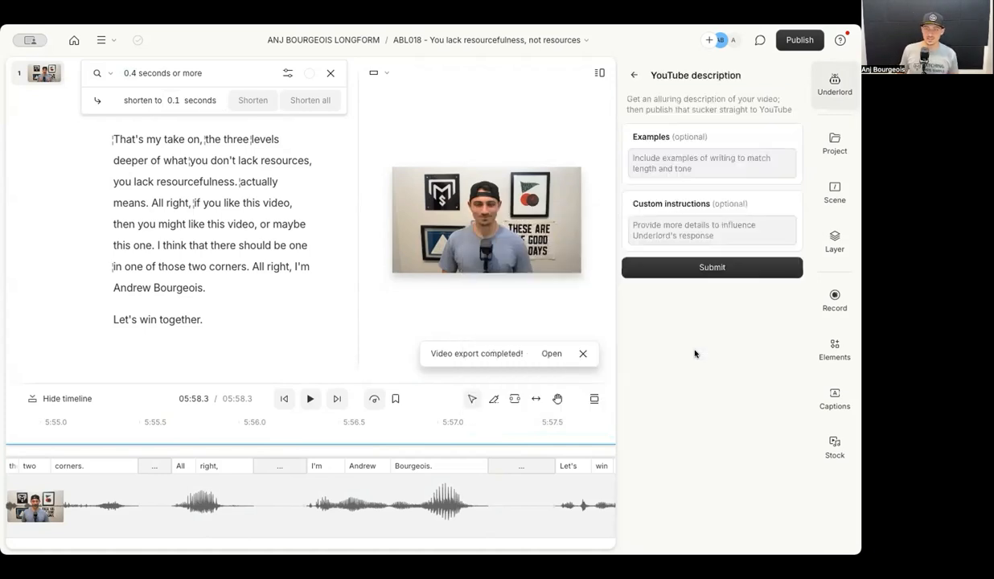
pyautogui.click(711, 270)
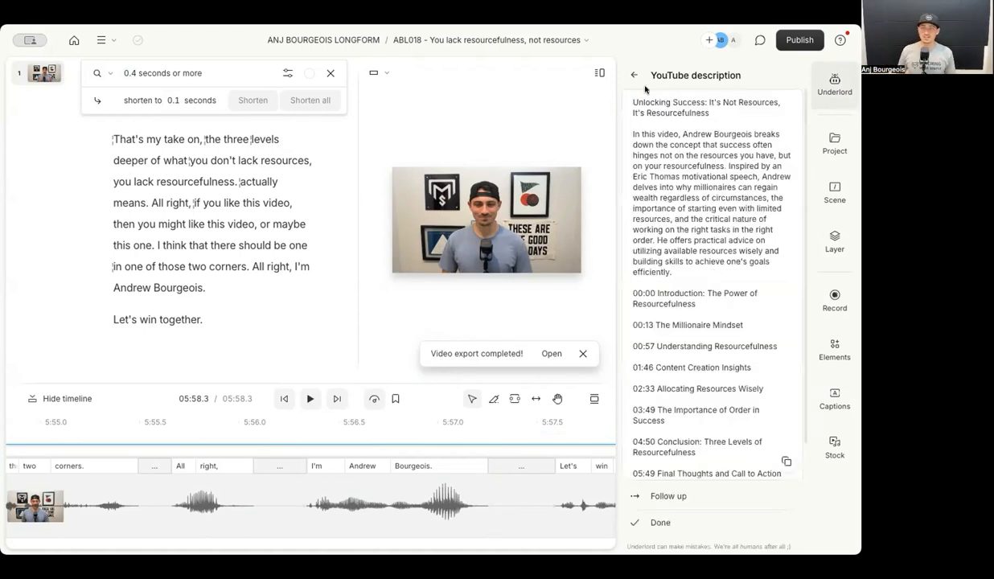
pyautogui.moveTo(631, 97); pyautogui.dragTo(725, 114)
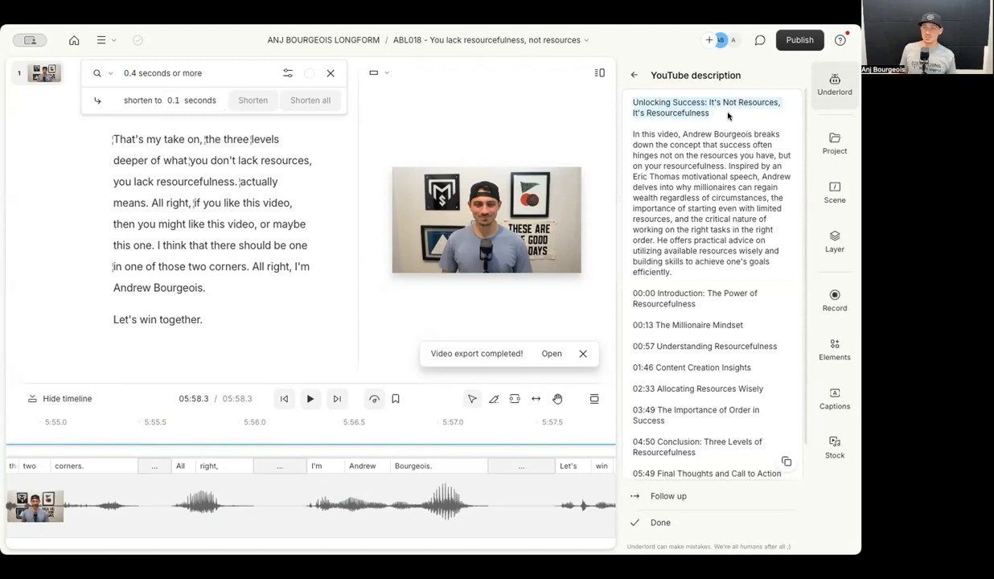
pyautogui.moveTo(655, 105); pyautogui.dragTo(622, 99)
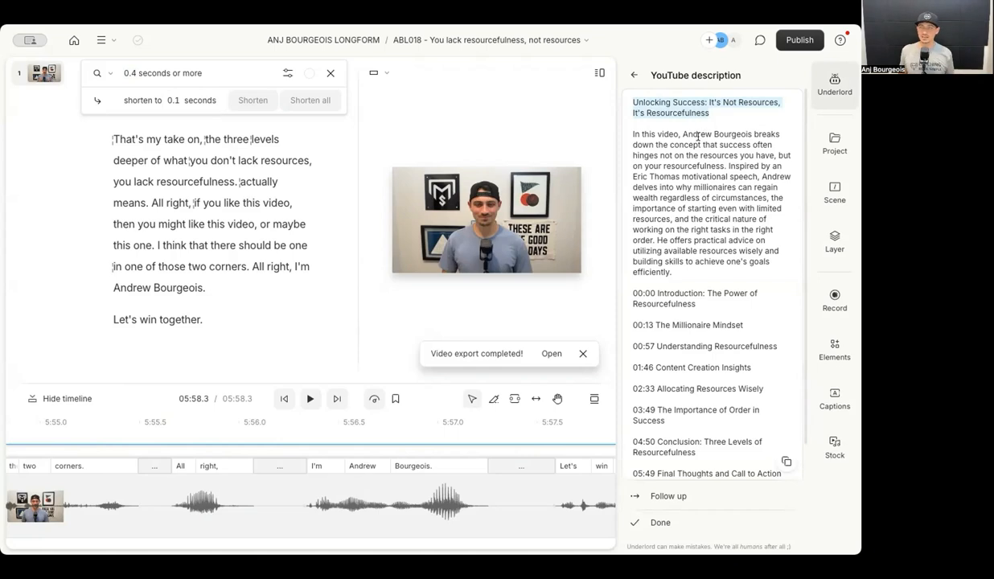
# Select the entire generated YouTube description, from title through the body text.
pyautogui.moveTo(633, 134); pyautogui.dragTo(704, 133)
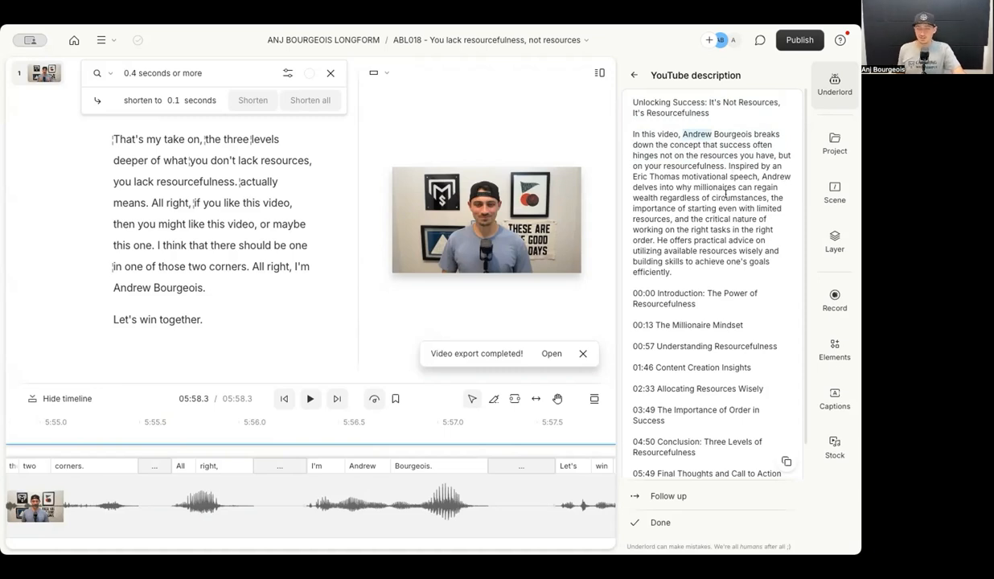
pyautogui.scroll(-1, 726, 194)
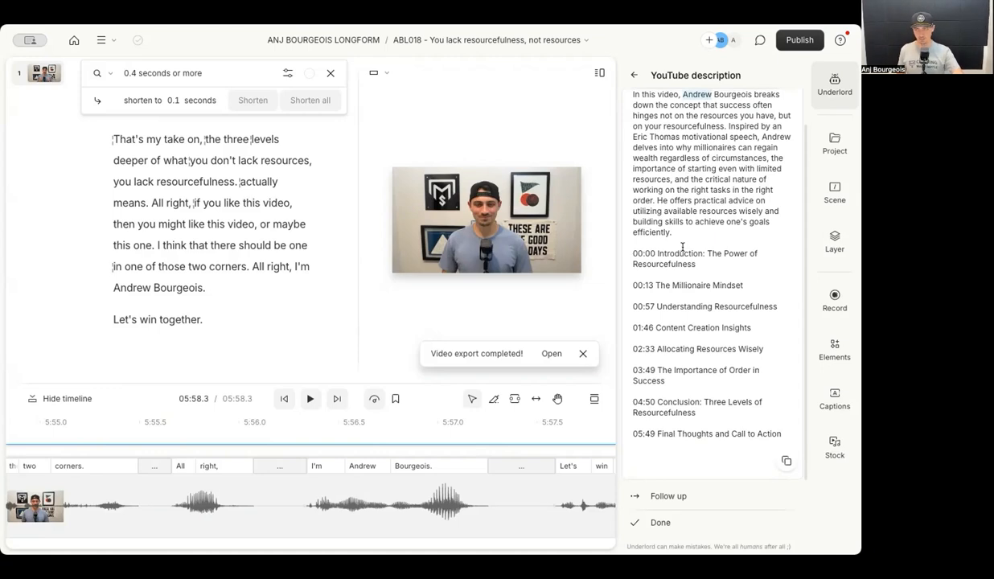
pyautogui.scroll(1, 683, 253)
pyautogui.scroll(2, 683, 253)
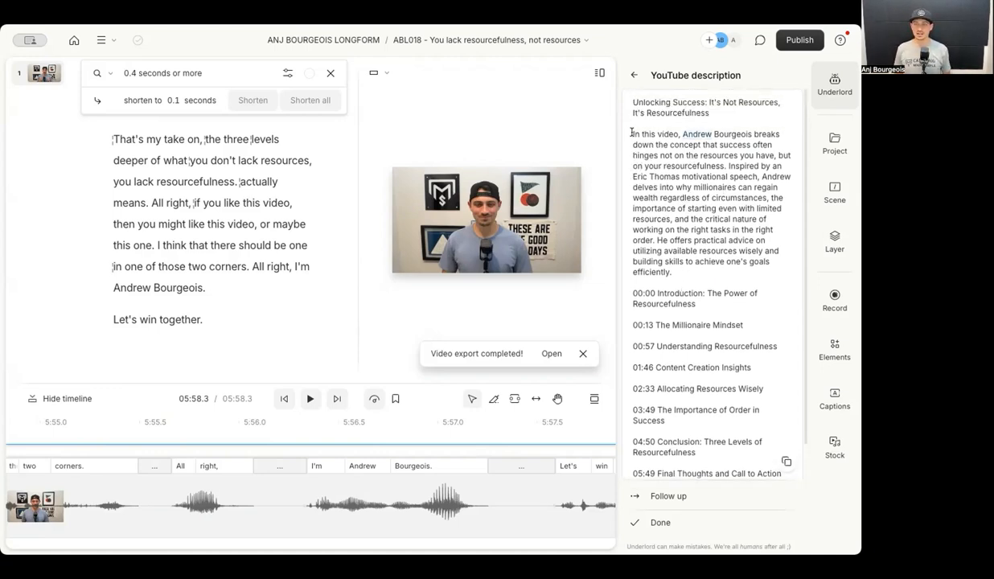
pyautogui.moveTo(632, 102); pyautogui.dragTo(736, 472)
pyautogui.hotkey('ctrl', 'c')
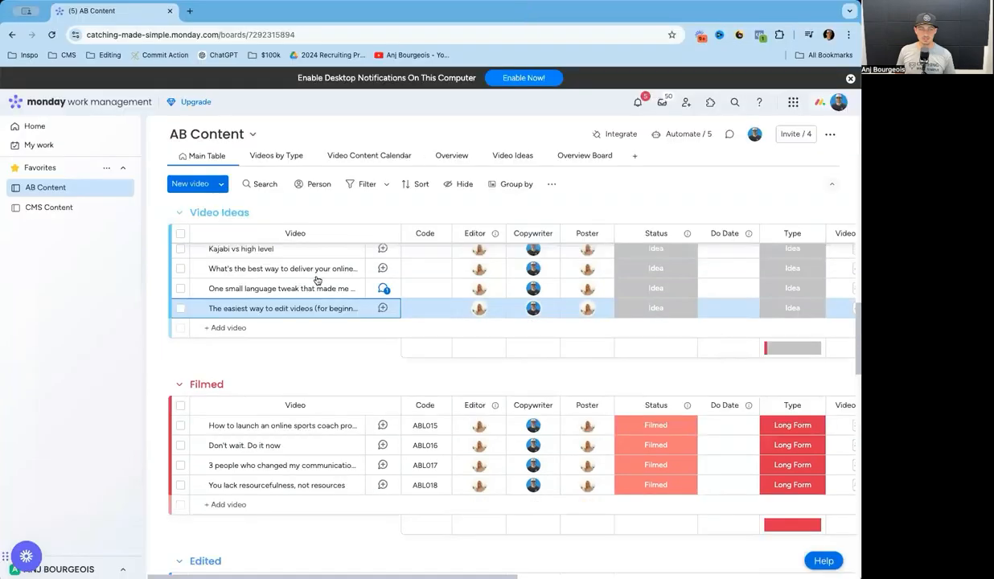
# Paste the generated description with its eight chapter timestamps under YouTube Description.
pyautogui.scroll(-2, 291, 375)
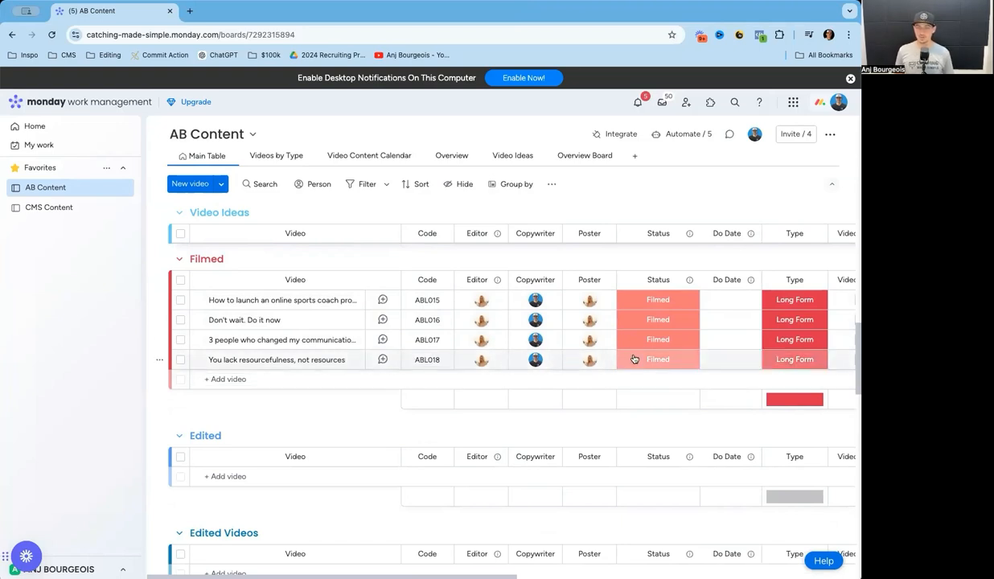
pyautogui.hscroll(1, 669, 363)
pyautogui.hscroll(5, 670, 363)
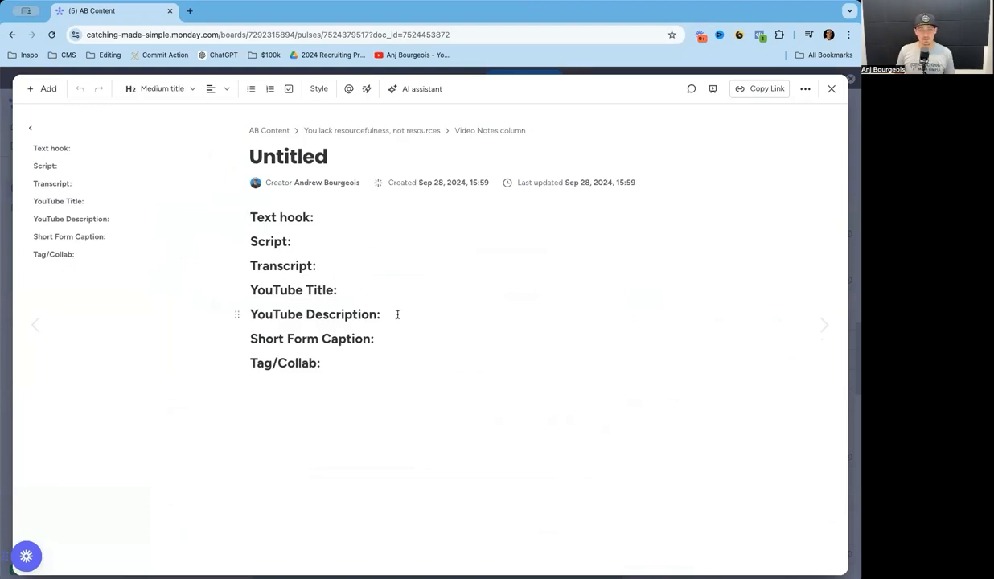
pyautogui.press('Return')
pyautogui.hotkey('ctrl', 'v')
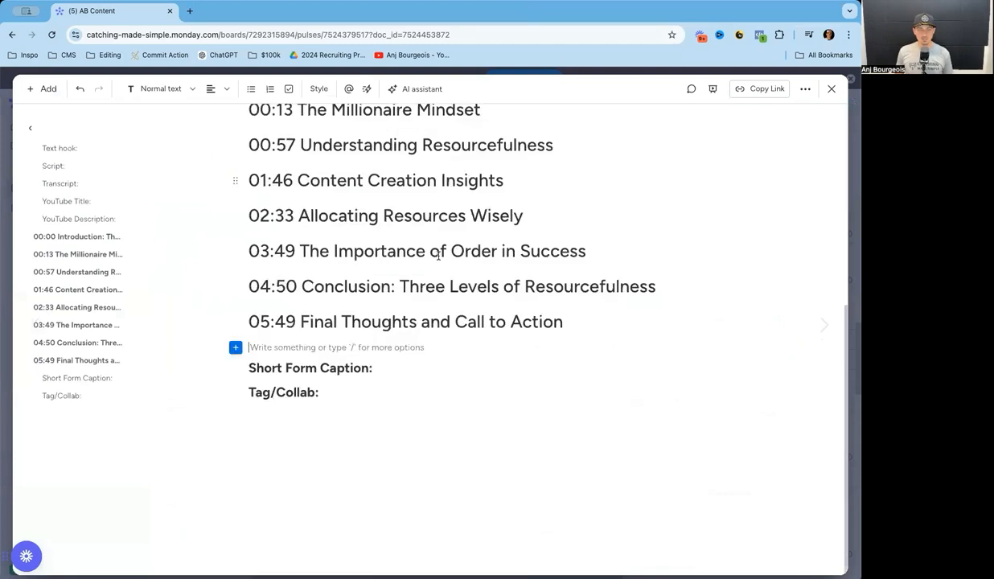
pyautogui.hotkey('ctrl', 'z')
pyautogui.hotkey('ctrl', 'z')
pyautogui.press('Return')
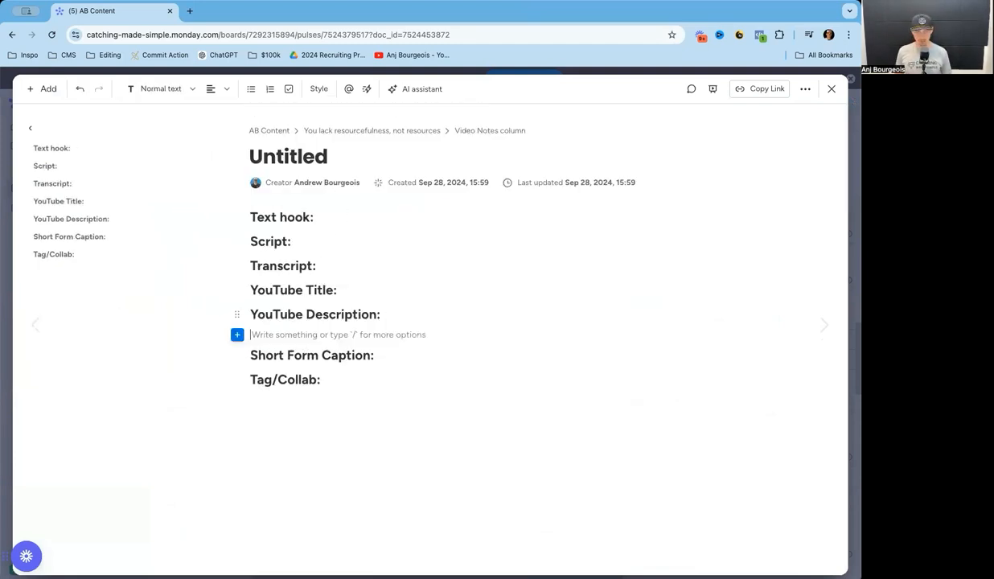
pyautogui.hotkey('ctrl', 'v')
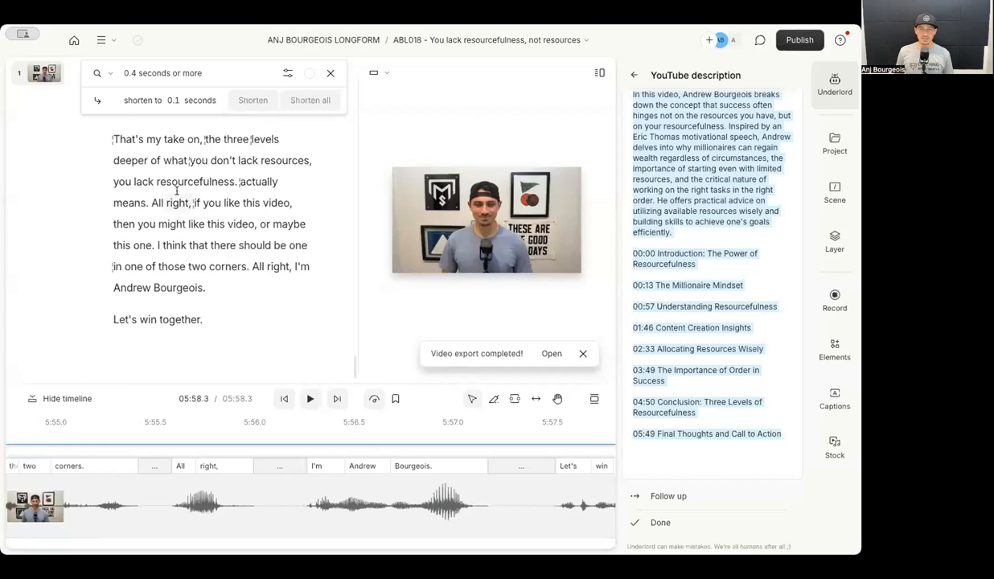
# Have Underlord's Draft a title action generate ten suggested video titles.
pyautogui.click(633, 74)
pyautogui.click(633, 74)
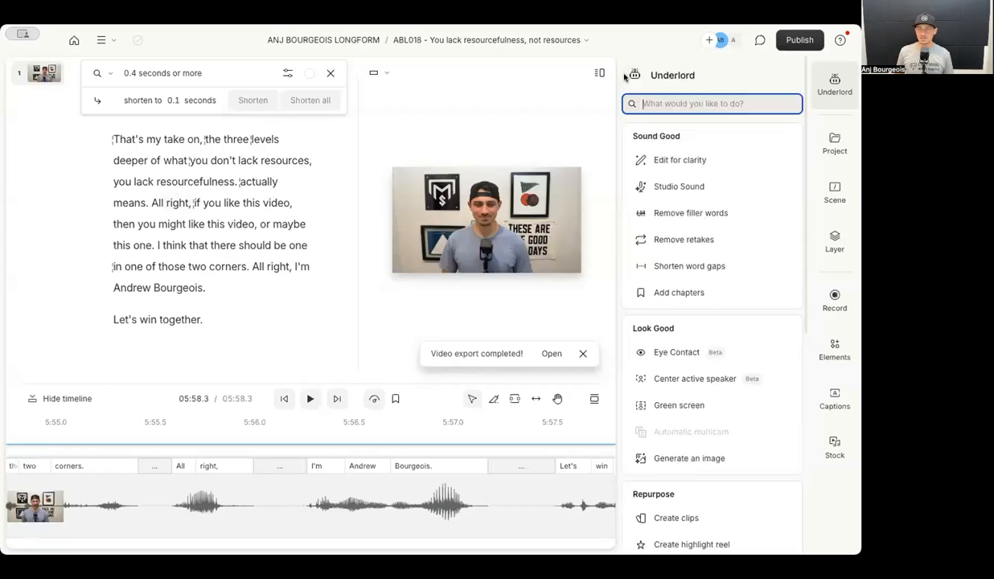
pyautogui.scroll(-2, 695, 322)
pyautogui.scroll(-3, 695, 322)
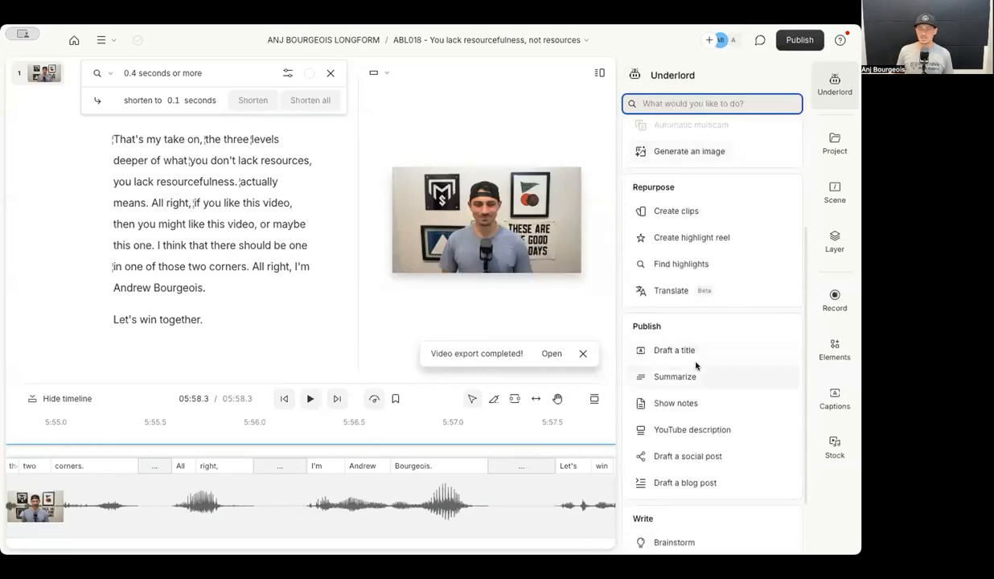
pyautogui.click(701, 348)
pyautogui.click(718, 267)
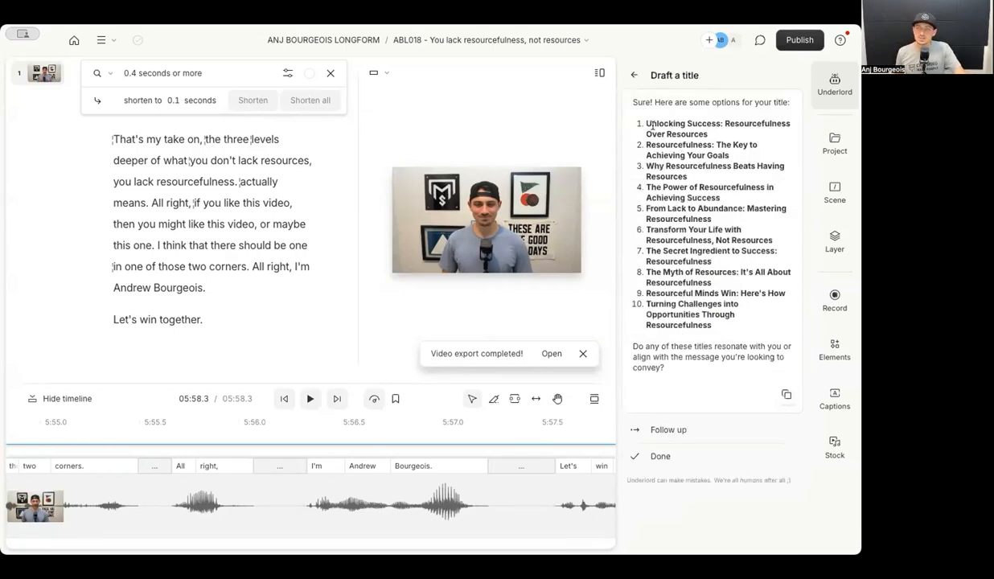
# Select the first three suggested titles and start a follow-up message.
pyautogui.moveTo(662, 119); pyautogui.dragTo(722, 132)
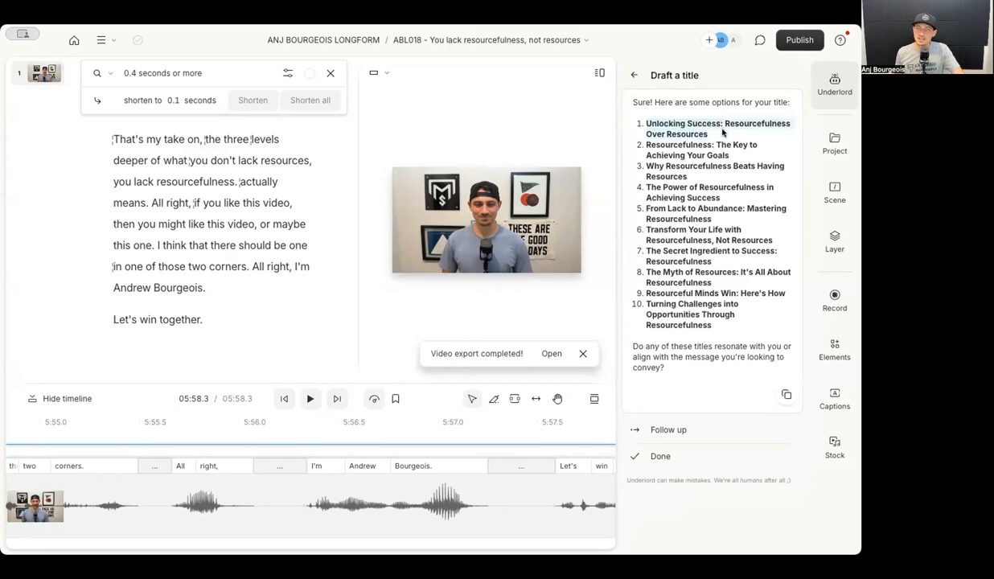
pyautogui.moveTo(651, 141); pyautogui.dragTo(746, 153)
pyautogui.moveTo(635, 167); pyautogui.dragTo(696, 180)
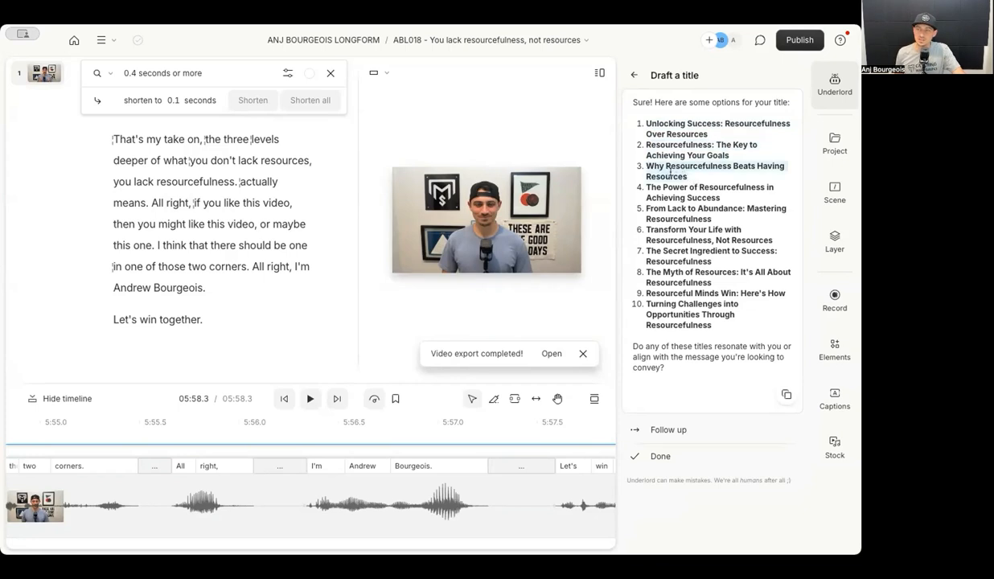
pyautogui.click(657, 429)
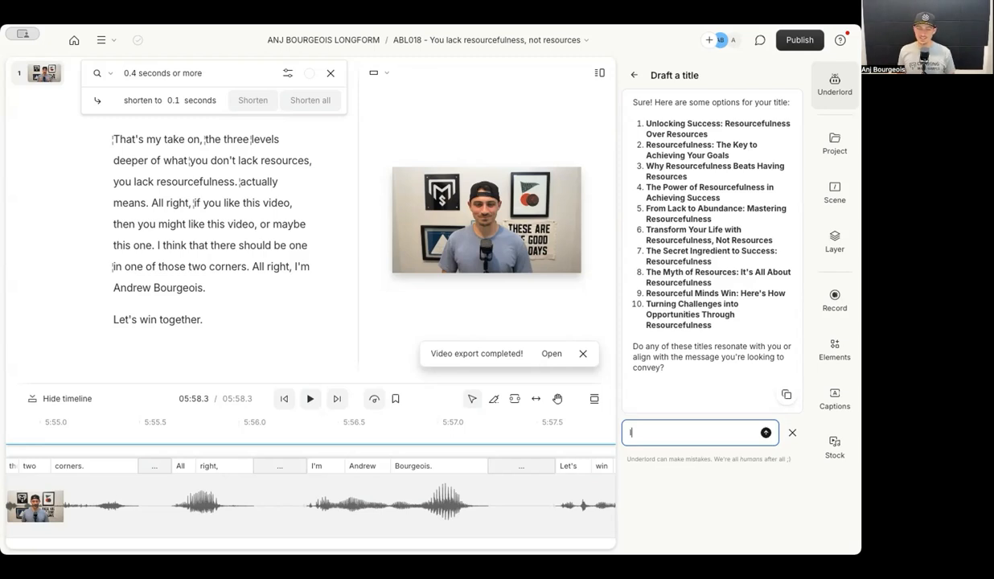
# Send feedback asking for titles that convey there are a few layers deeper worth exploring.
pyautogui.write('like some of')
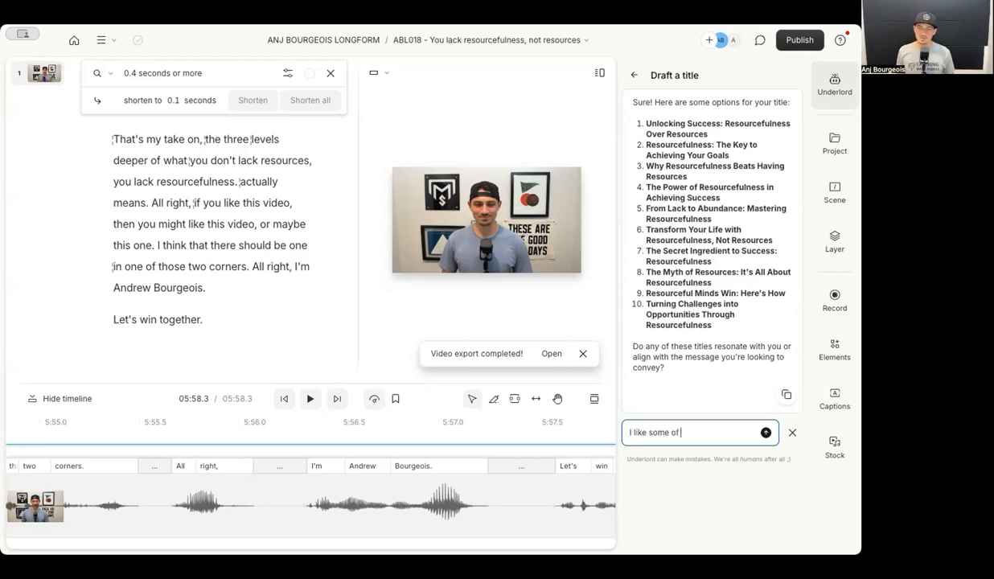
pyautogui.write(' these titles, but')
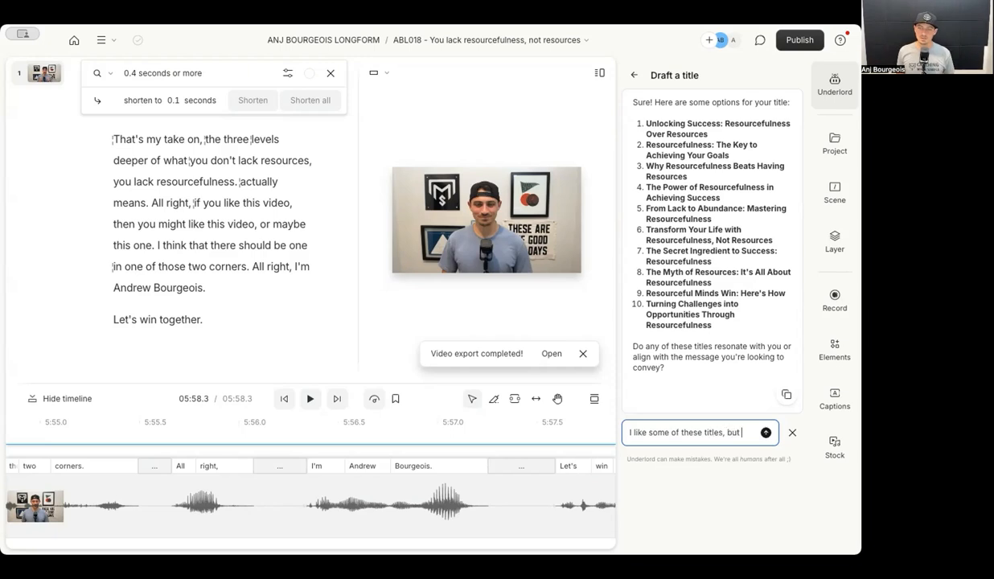
pyautogui.write(" I think it's missing the idea that we're")
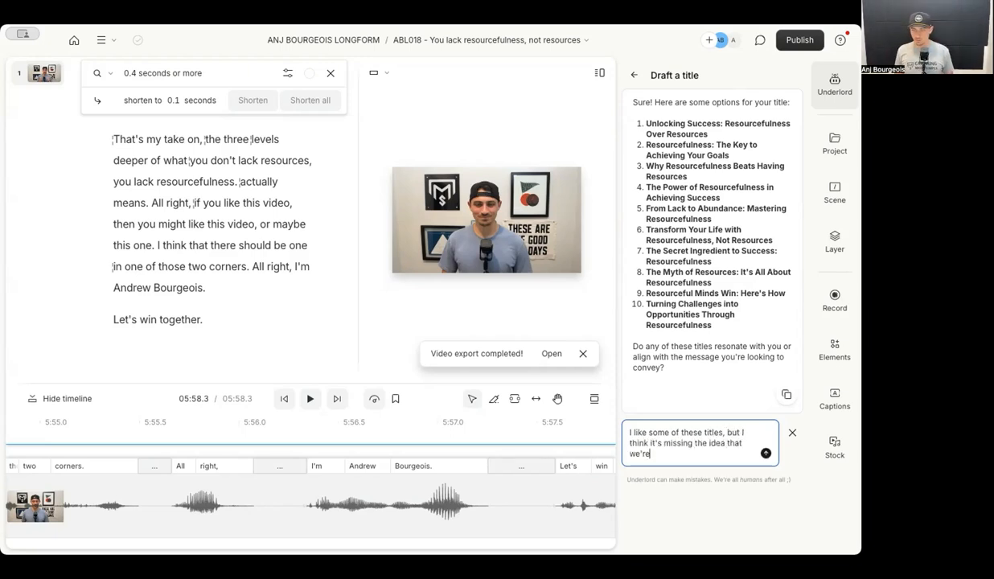
pyautogui.write(' diving into 3 things additionally')
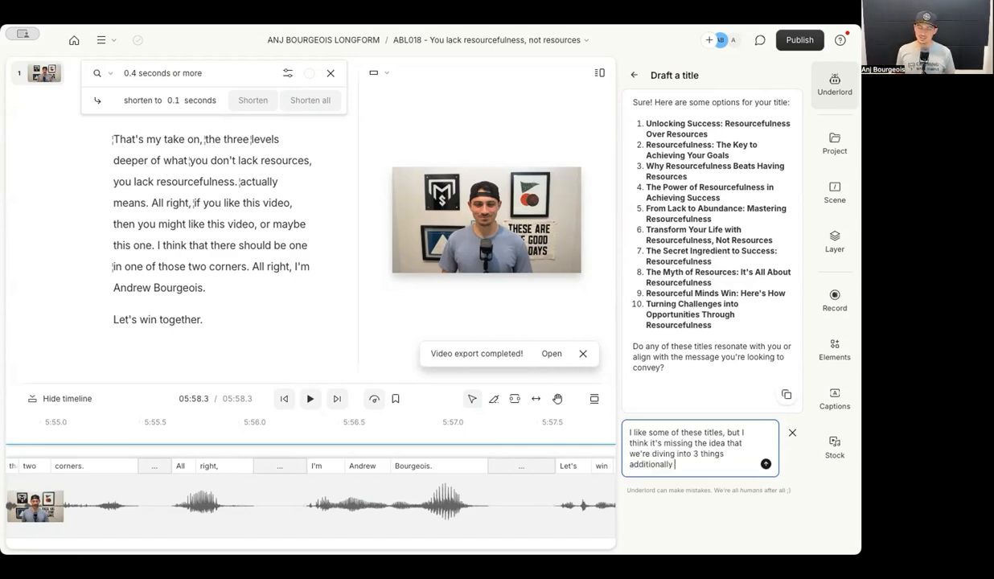
pyautogui.hotkey('ctrl', 'BackSpace')
pyautogui.write('that make up')
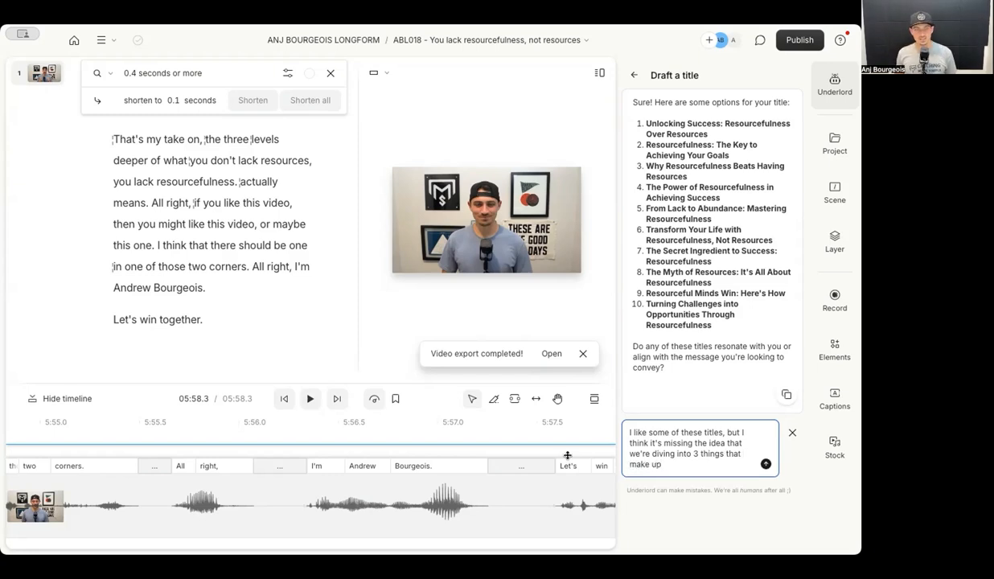
pyautogui.scroll(10, 249, 258)
pyautogui.scroll(5, 249, 258)
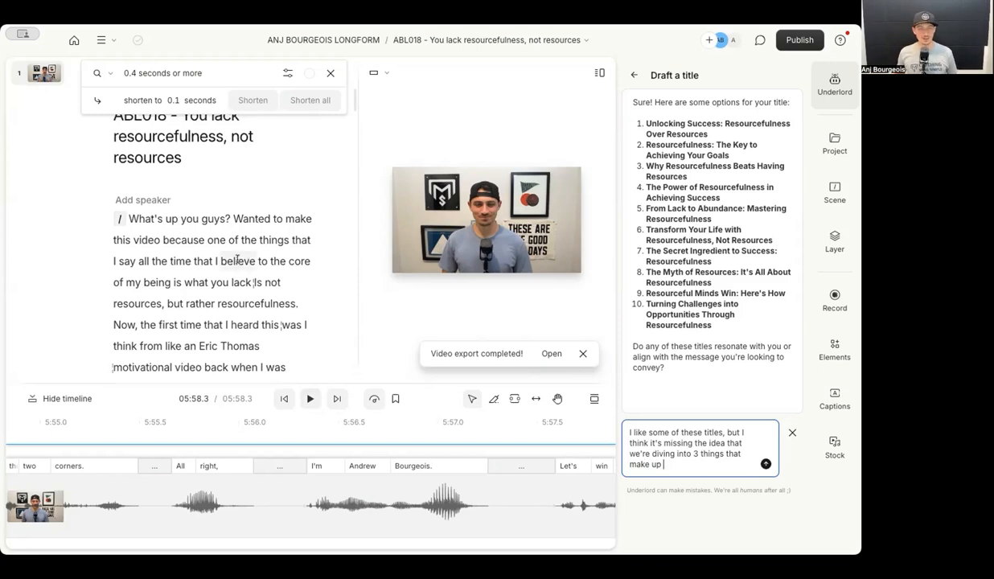
pyautogui.scroll(-5, 237, 258)
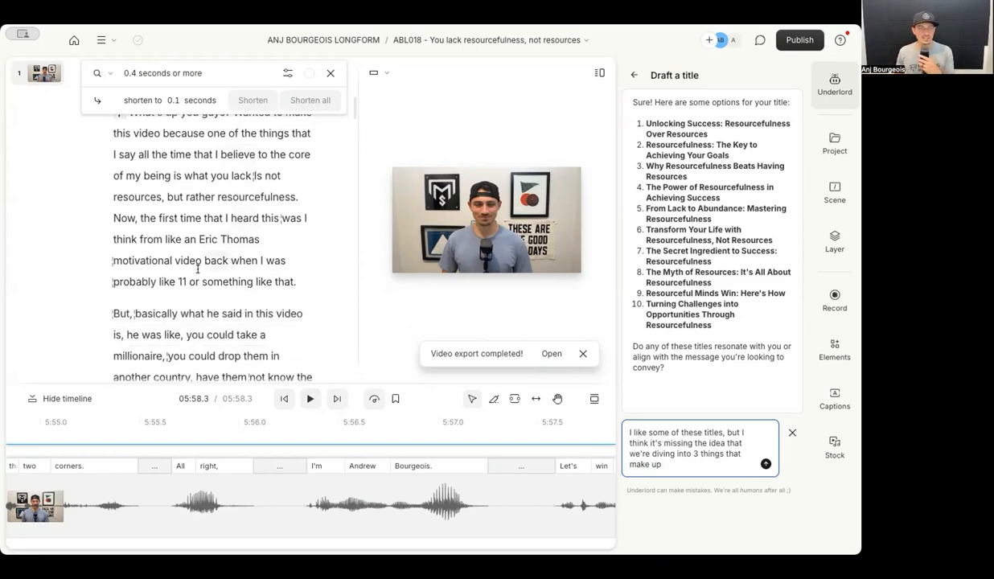
pyautogui.scroll(-3, 229, 266)
pyautogui.scroll(-8, 228, 247)
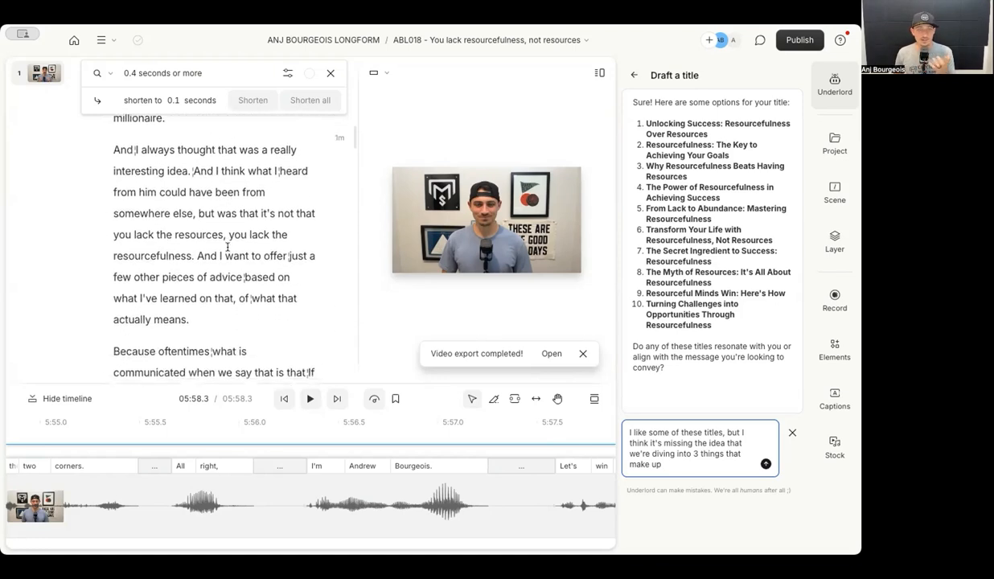
pyautogui.scroll(-1, 228, 245)
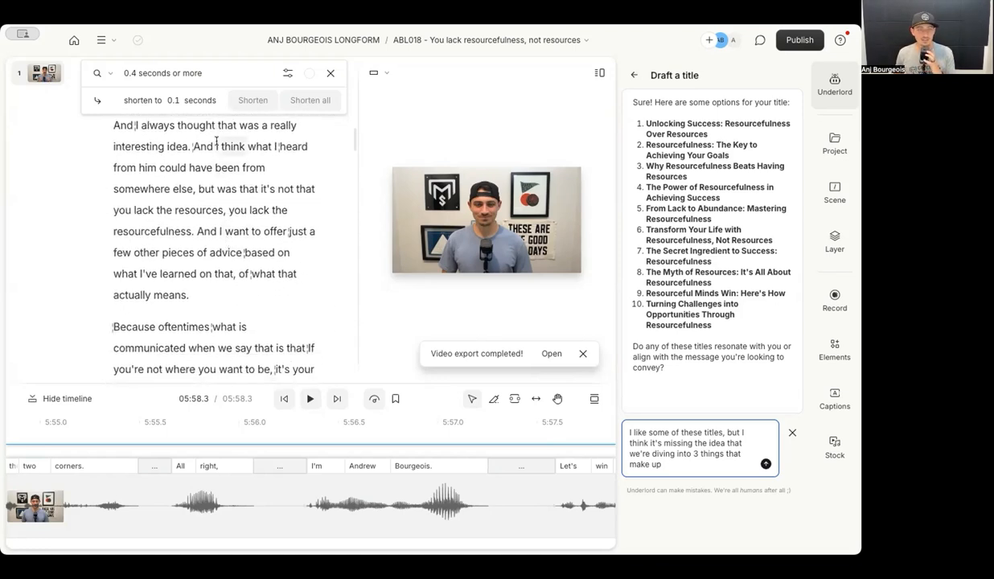
pyautogui.scroll(-10, 216, 141)
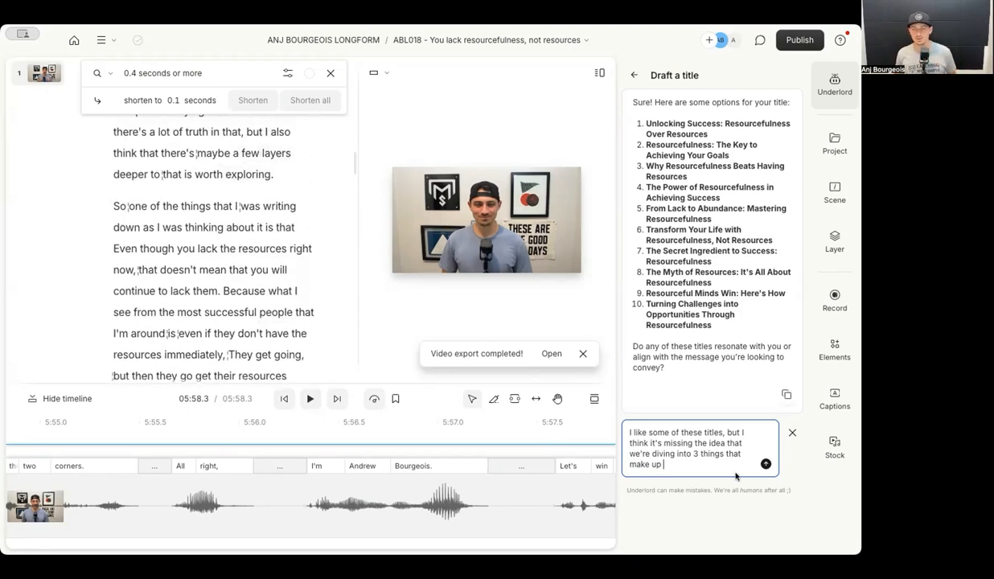
pyautogui.moveTo(663, 465); pyautogui.dragTo(626, 465)
pyautogui.write('are a few d')
pyautogui.press('BackSpace')
pyautogui.write('layers deeper worth exploring')
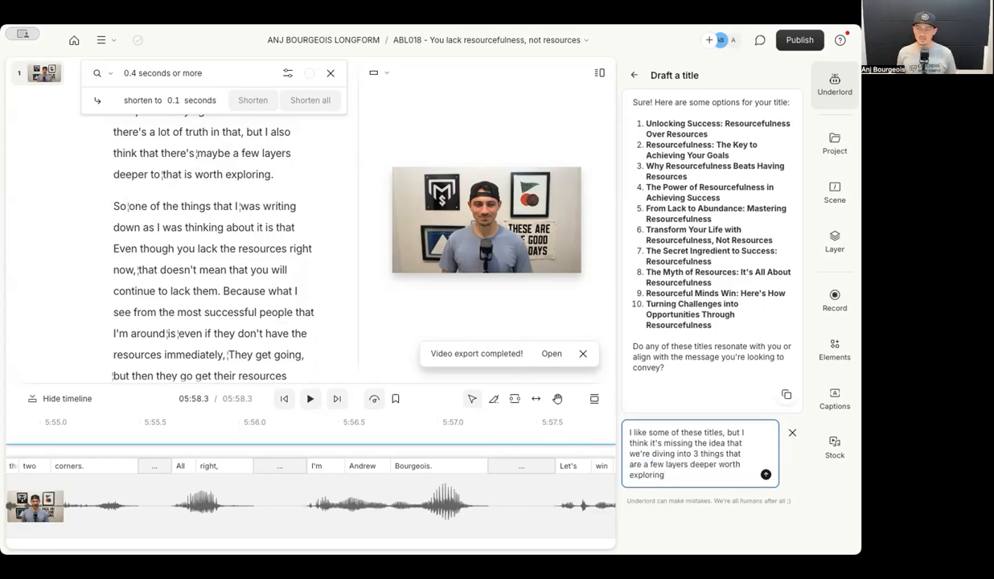
pyautogui.press('Return')
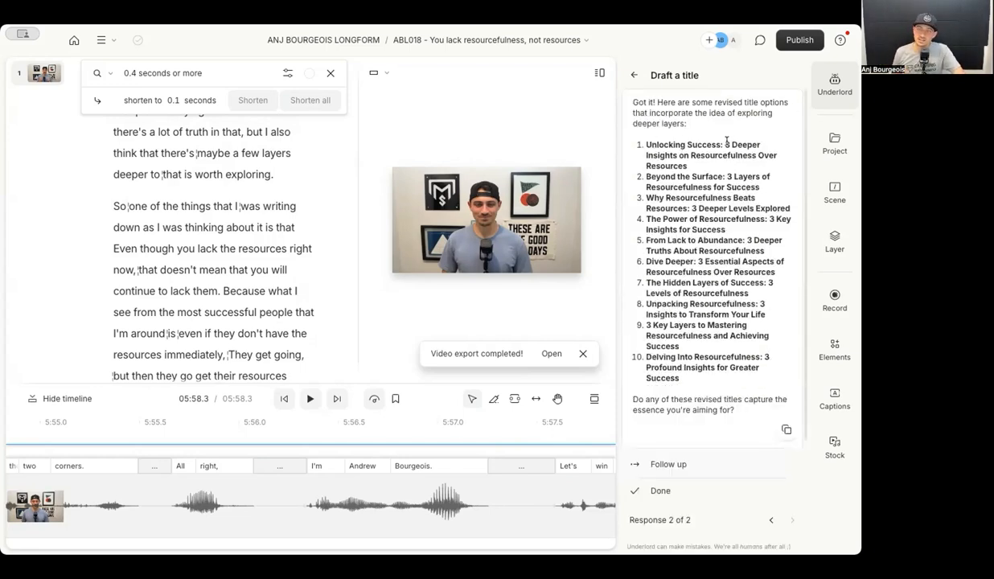
# Pick the third revised title and ask Underlord to make it more enticing to click.
pyautogui.moveTo(724, 143); pyautogui.dragTo(729, 167)
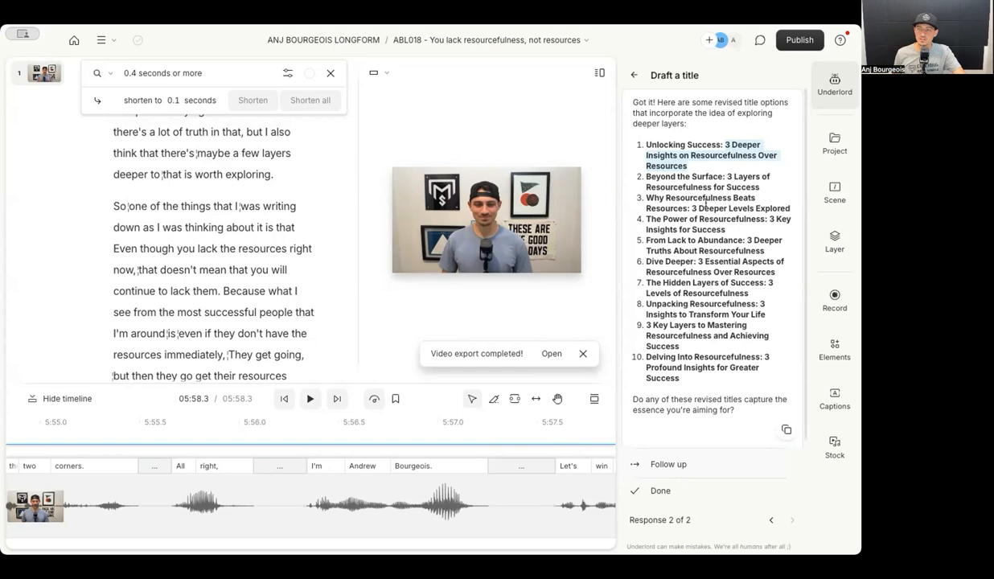
pyautogui.moveTo(693, 208); pyautogui.dragTo(779, 210)
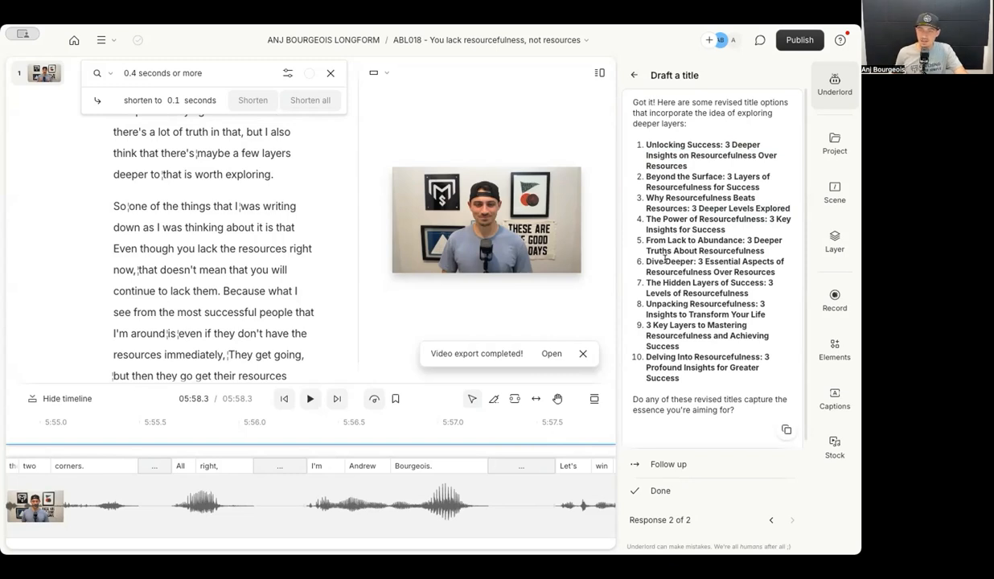
pyautogui.moveTo(646, 197); pyautogui.dragTo(798, 213)
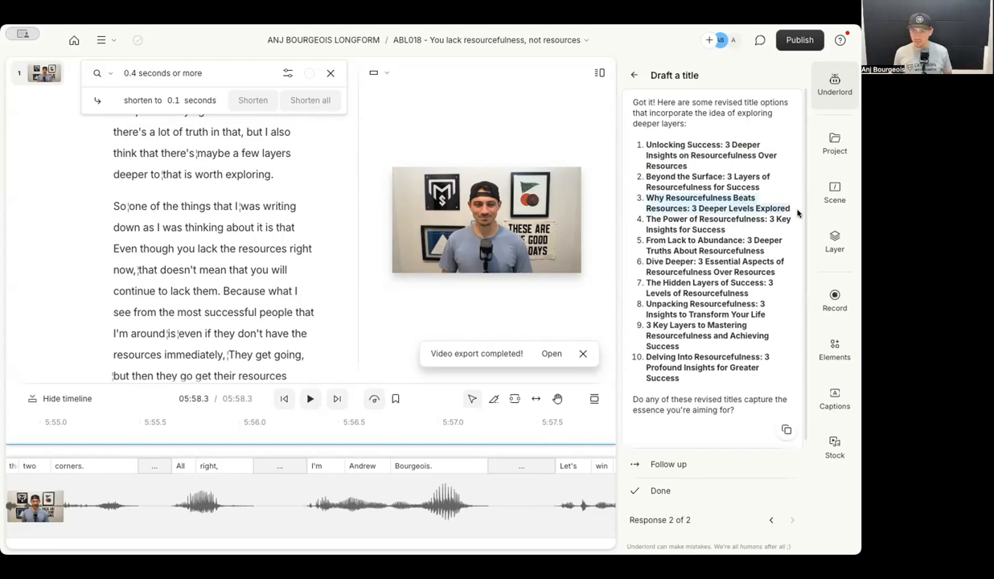
pyautogui.click(670, 464)
pyautogui.write('I like this one. Can you make it m')
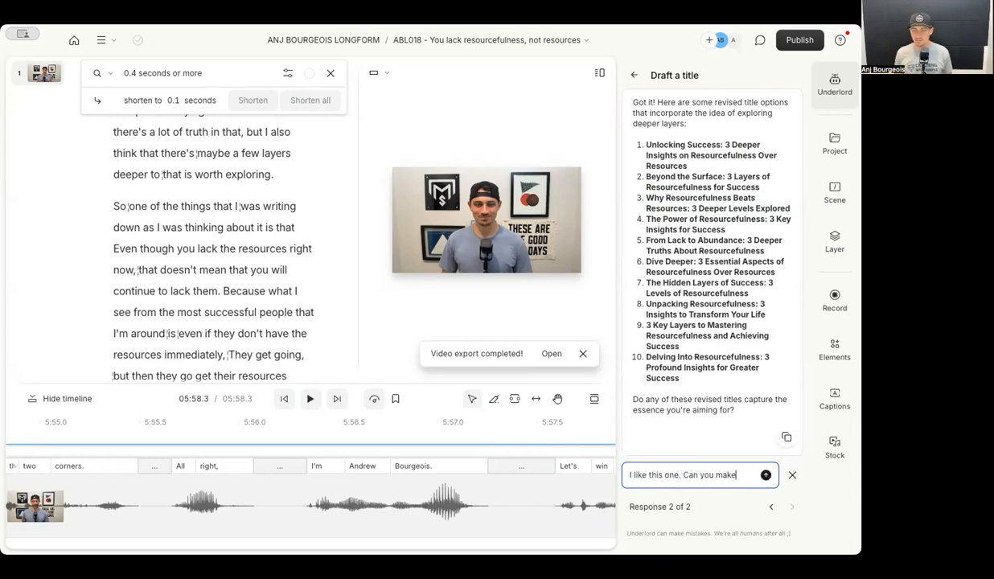
pyautogui.write('ore enticing to click on?')
pyautogui.press('Return')
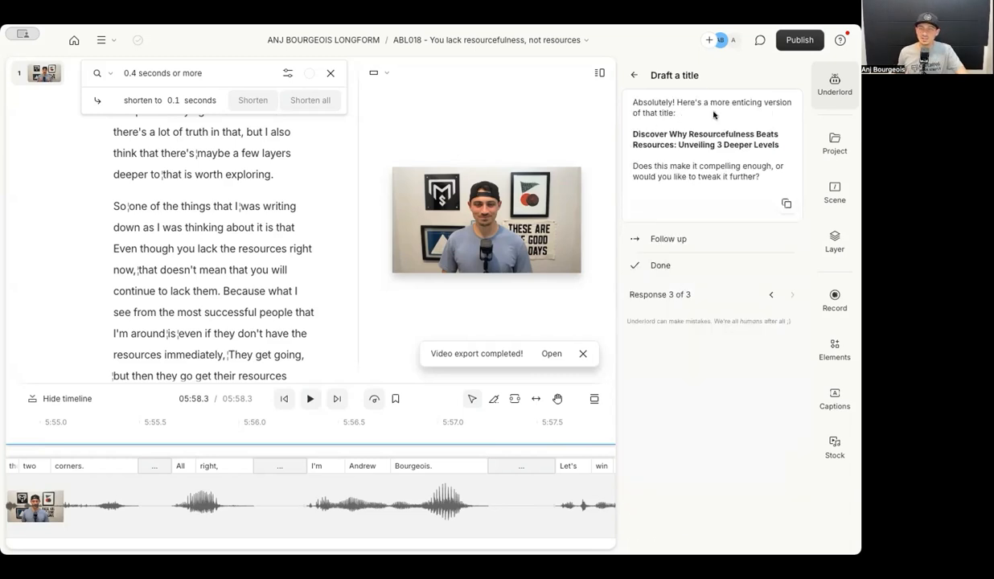
# Request 10 viral-style title options, then reselect 'Why Resourcefulness Beats Resources: 3 Deeper Levels Explored'.
pyautogui.moveTo(632, 134); pyautogui.dragTo(770, 152)
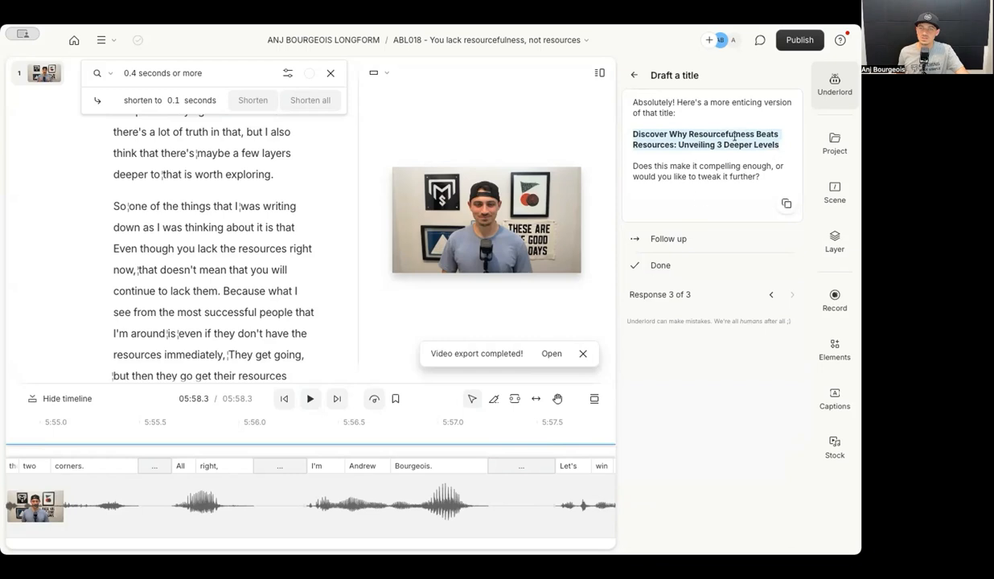
pyautogui.click(674, 241)
pyautogui.write('Good, give me 10 options that could mak')
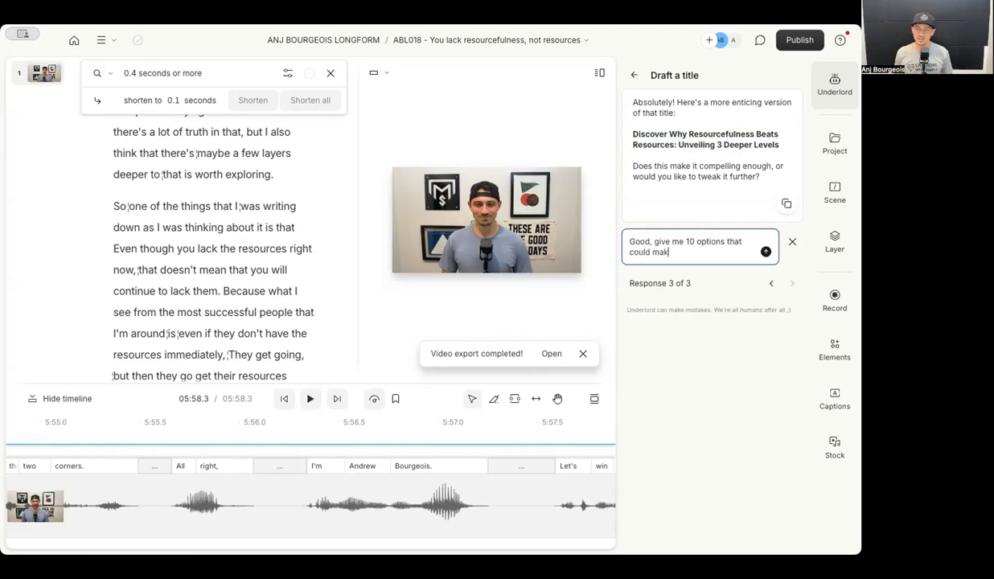
pyautogui.write('e a viral video on yoututbe')
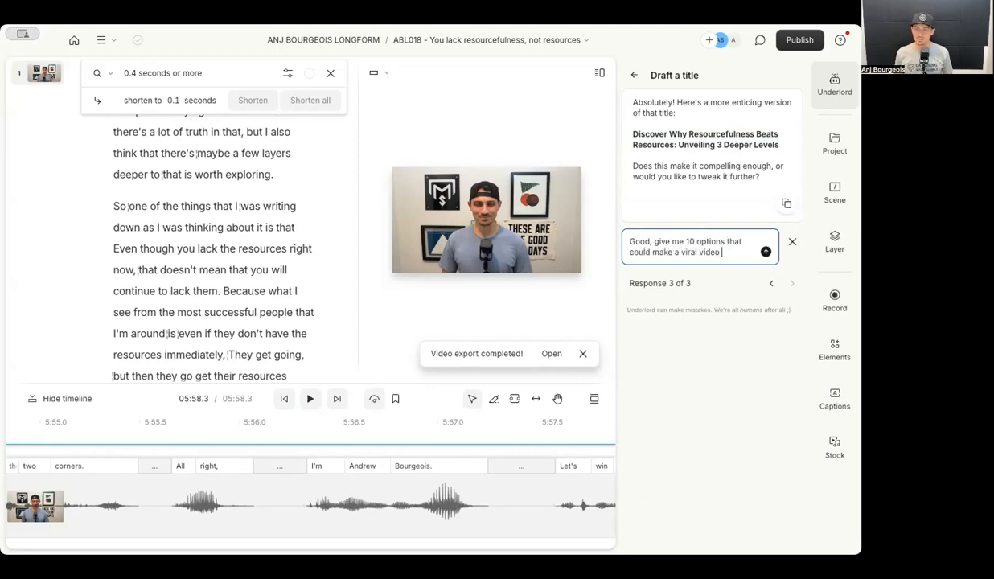
pyautogui.click(733, 241)
pyautogui.write('similar to this')
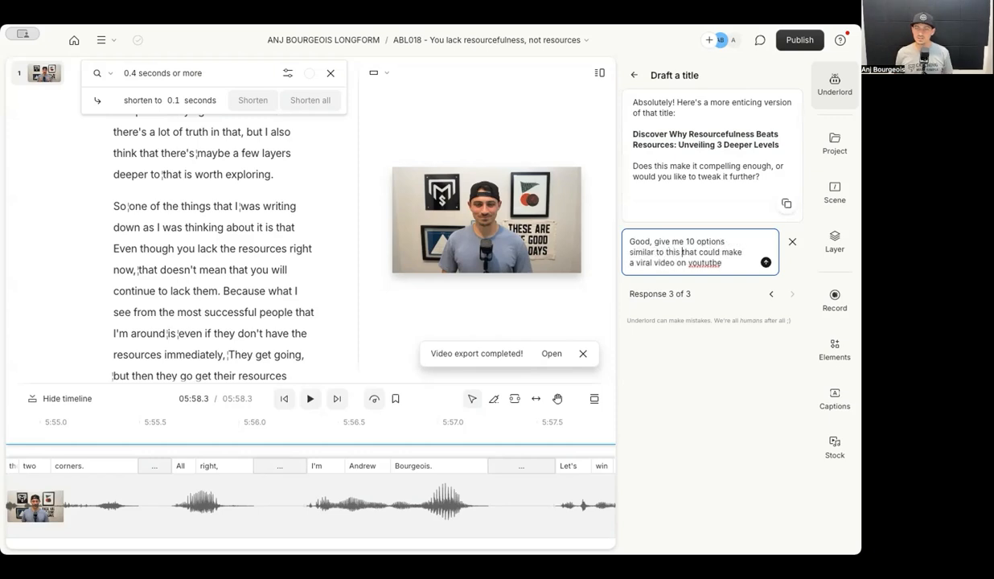
pyautogui.press('Return')
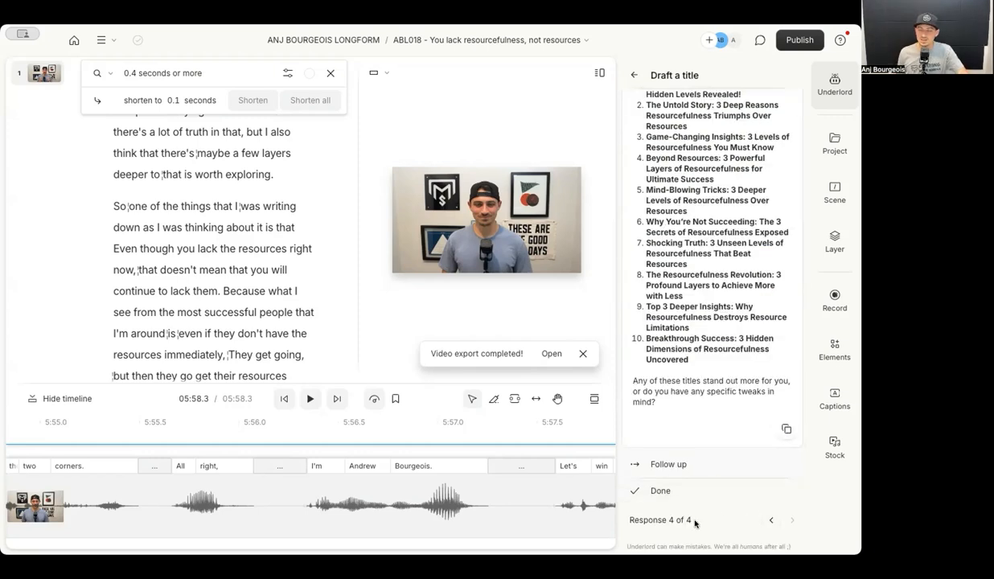
pyautogui.click(770, 519)
pyautogui.click(770, 519)
pyautogui.moveTo(646, 198); pyautogui.dragTo(790, 210)
pyautogui.hotkey('ctrl', 'c')
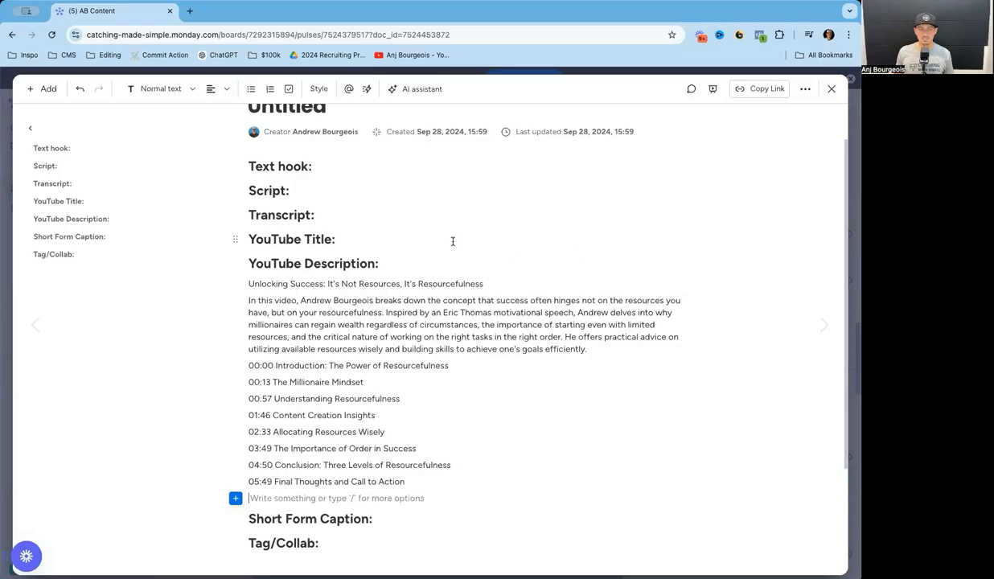
# Paste 'Why Resourcefulness Beats Resources: 3 Deeper Levels Explored' under YouTube Title.
pyautogui.click(453, 241)
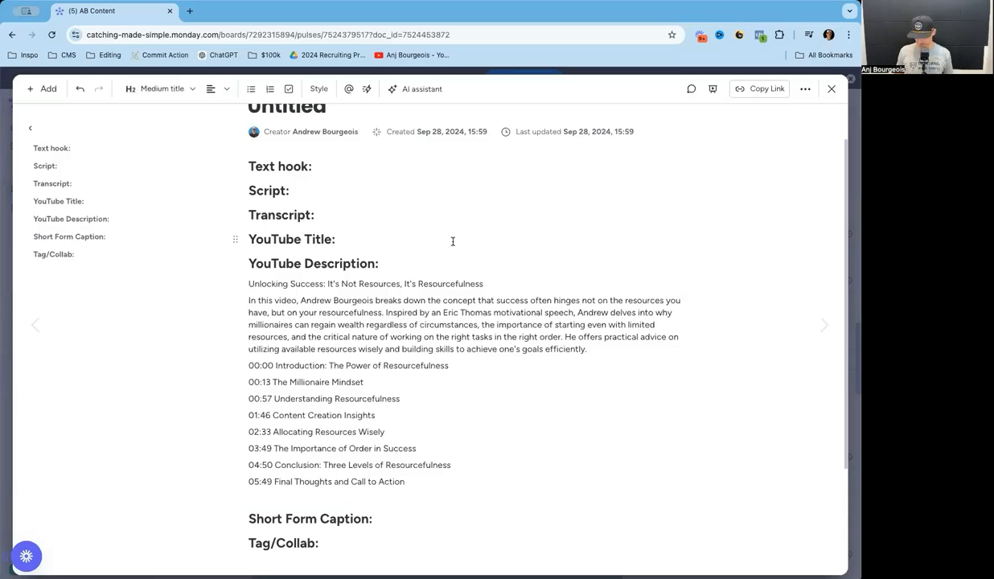
pyautogui.press('Return')
pyautogui.hotkey('ctrl', 'v')
pyautogui.scroll(-3, 385, 246)
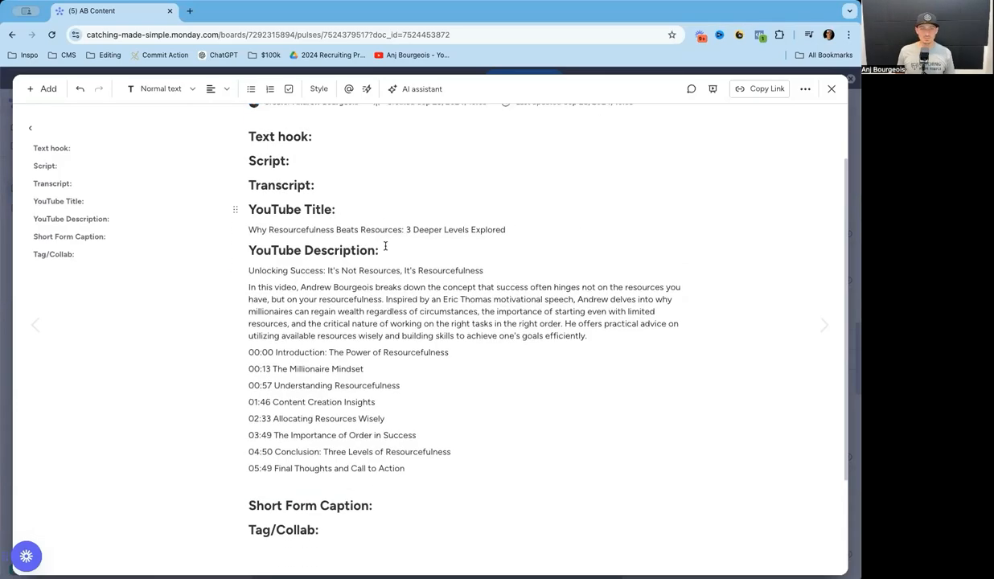
pyautogui.scroll(2, 384, 213)
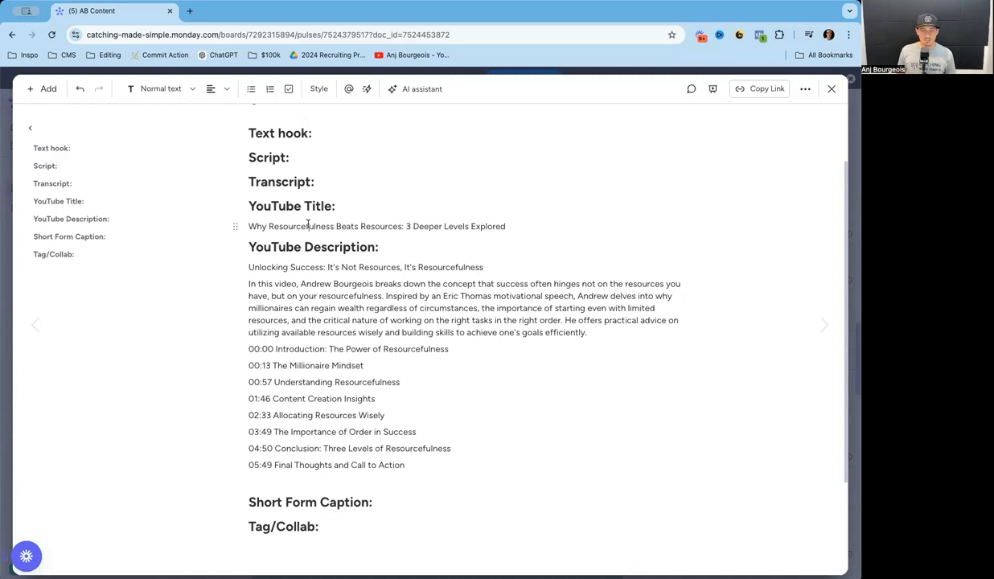
pyautogui.scroll(-3, 337, 310)
pyautogui.scroll(1, 350, 317)
pyautogui.scroll(2, 370, 333)
pyautogui.scroll(-3, 371, 333)
# Add text-only thumbnail instructions below Tag/Collab: 'Resourcefulness > Resources' and '(3 reasons why)'.
pyautogui.press('Return')
pyautogui.write('Thumbnail ins')
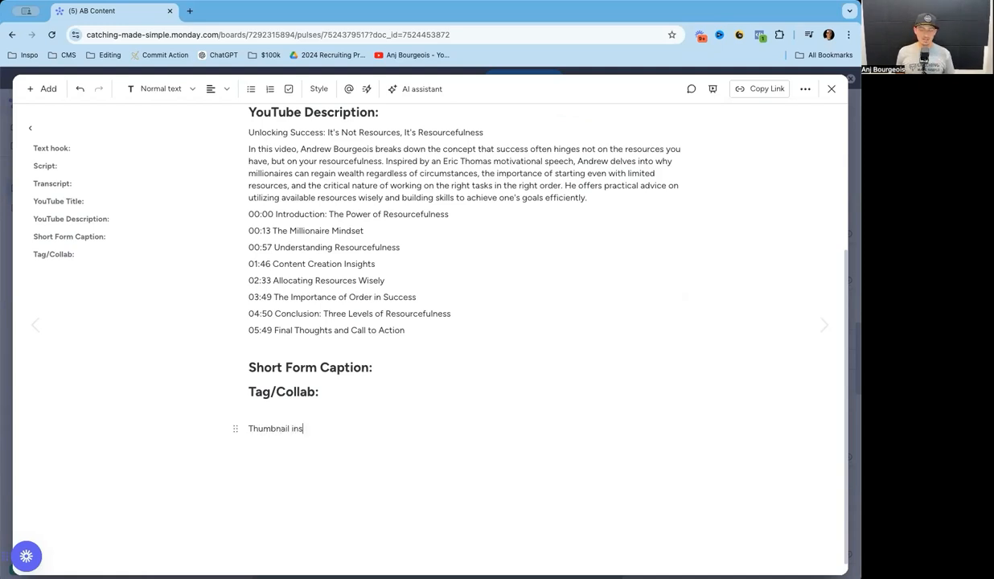
pyautogui.write('tructions:')
pyautogui.press('Return')
pyautogui.write('Re')
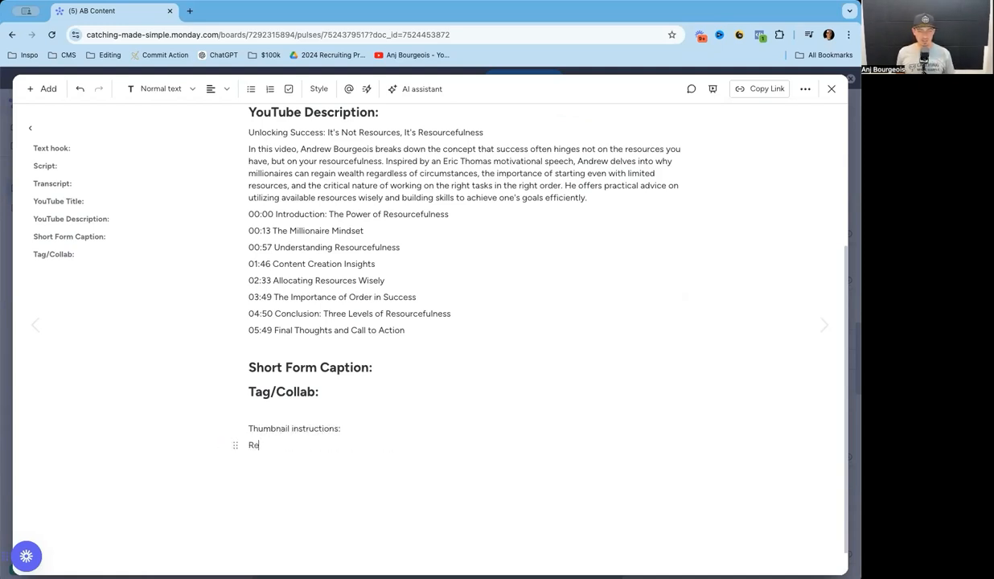
pyautogui.write('sourcefulness ')
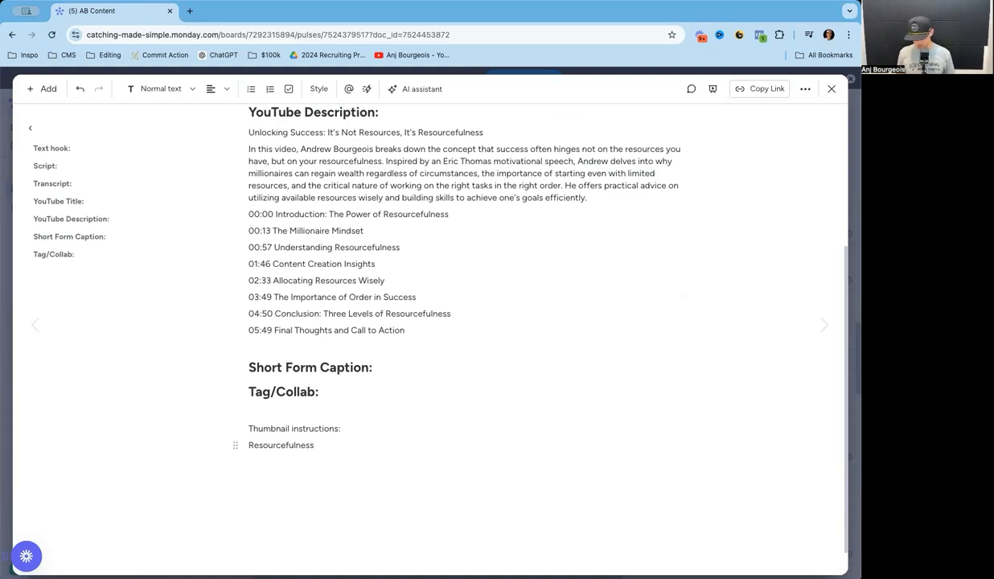
pyautogui.write('> Resources')
pyautogui.press('Return')
pyautogui.write('(3 deeper')
pyautogui.hotkey('alt', 'BackSpace')
pyautogui.write('reasons why')
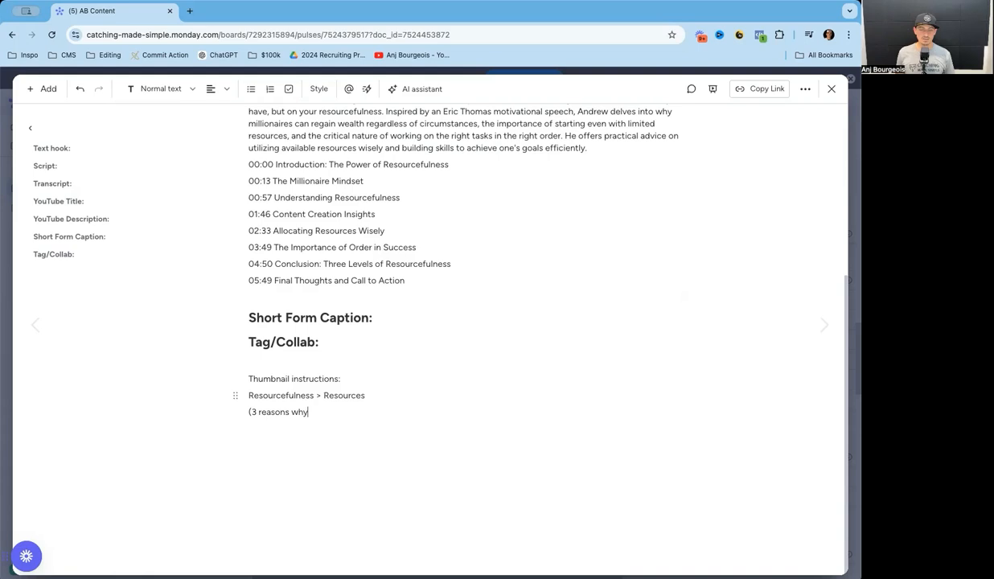
pyautogui.scroll(2, 573, 360)
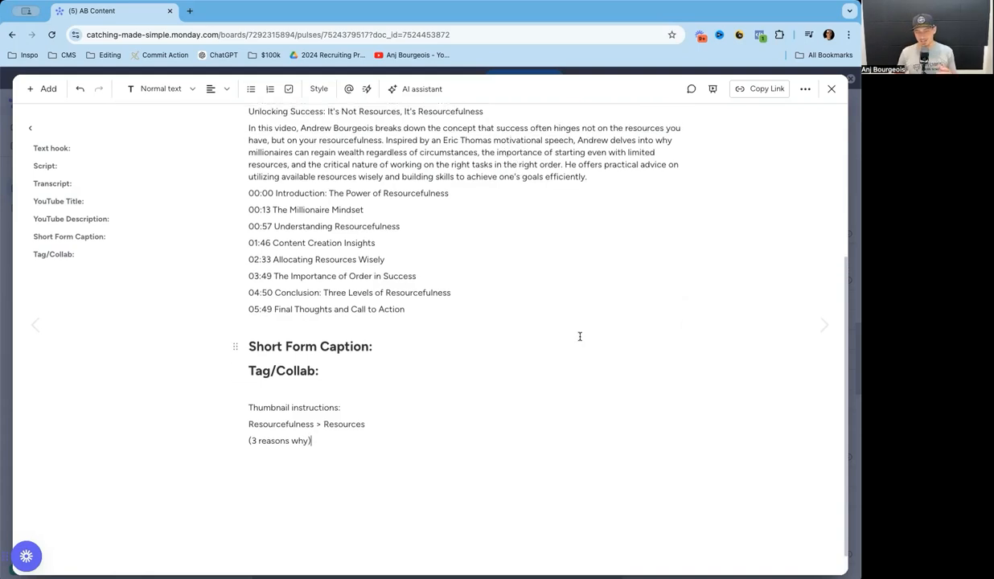
pyautogui.click(375, 437)
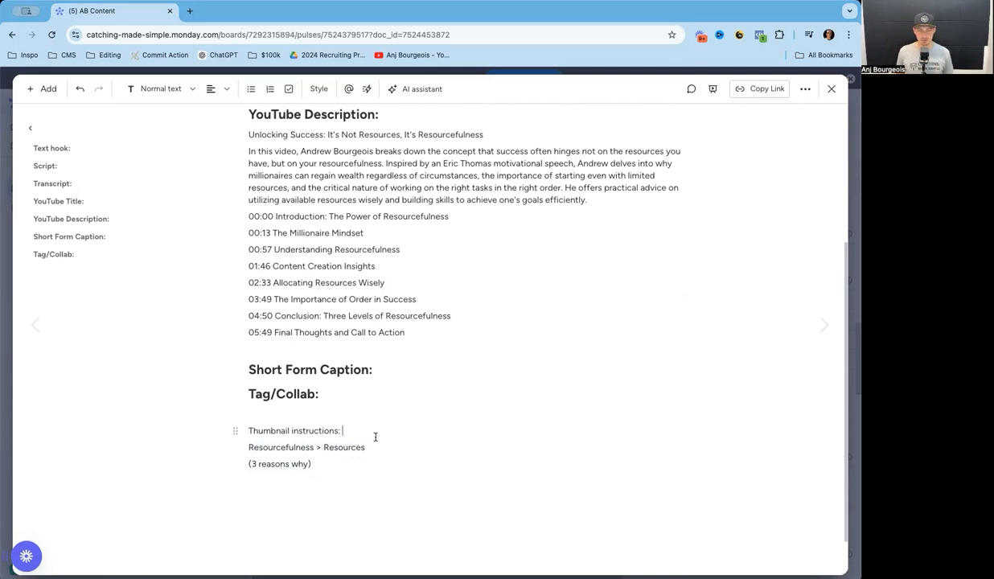
pyautogui.write('(make a text onl')
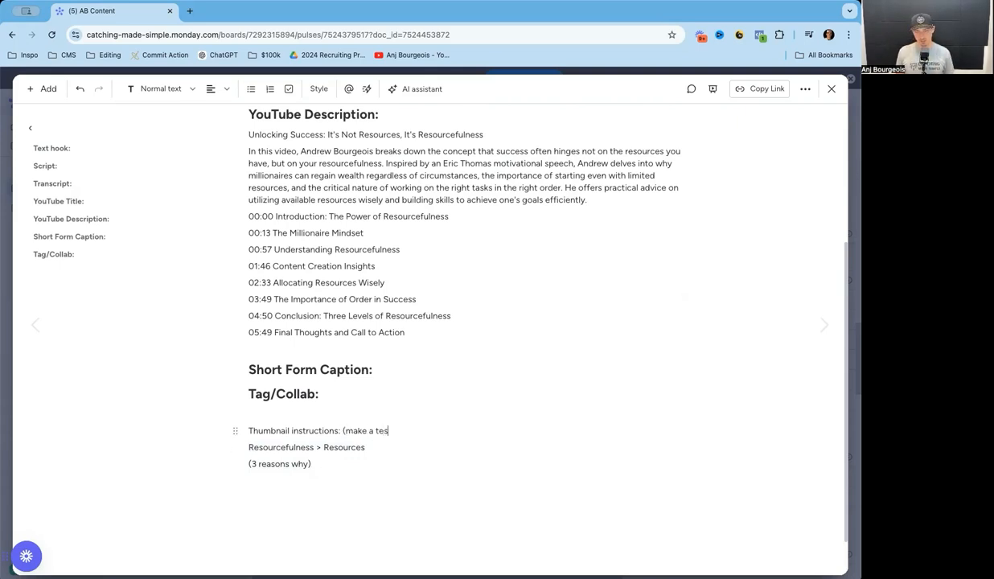
pyautogui.write('y thumbnail and ')
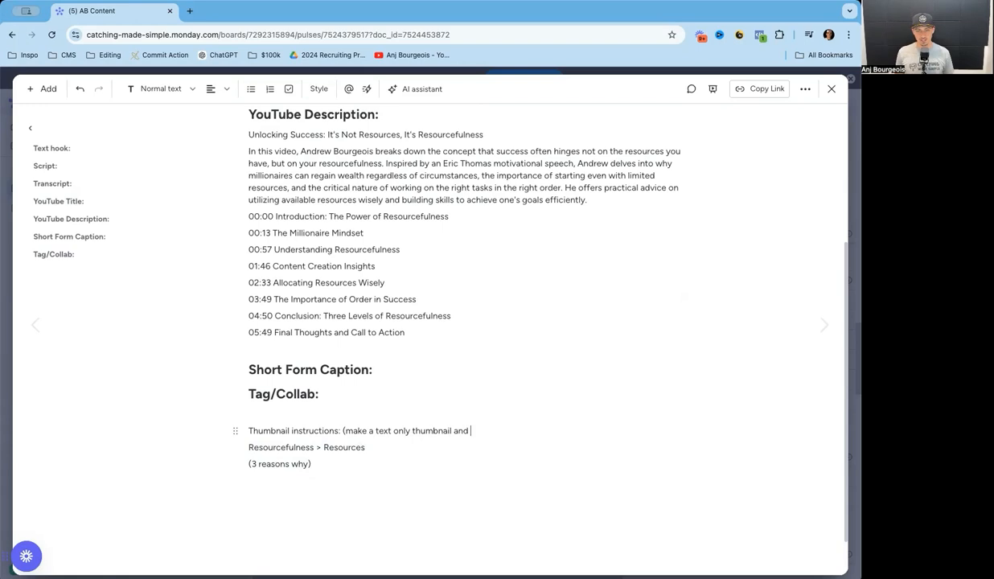
pyautogui.write('show these words on screen)')
pyautogui.scroll(3, 483, 369)
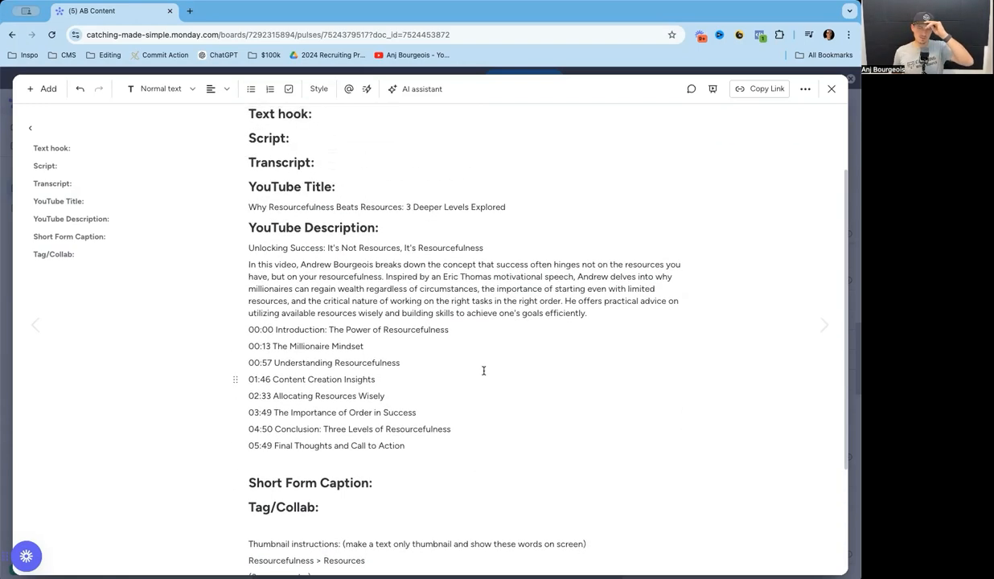
pyautogui.scroll(2, 483, 370)
pyautogui.click(331, 183)
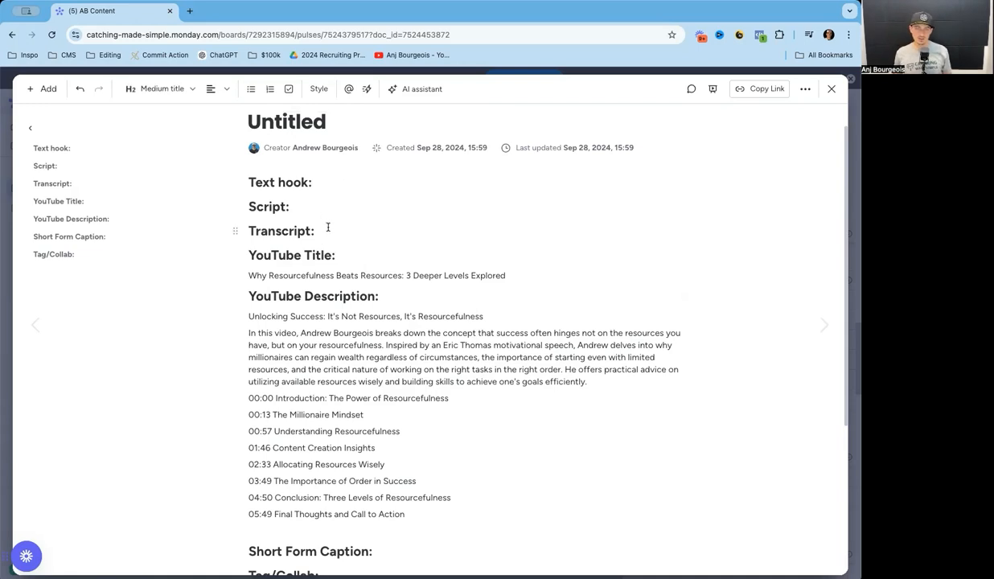
pyautogui.click(300, 208)
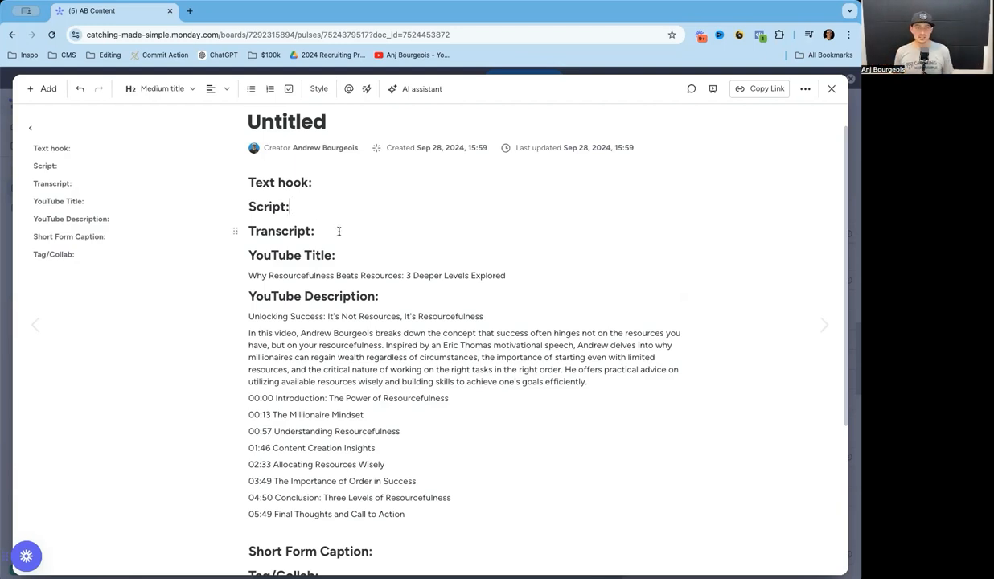
pyautogui.moveTo(337, 231); pyautogui.dragTo(253, 180)
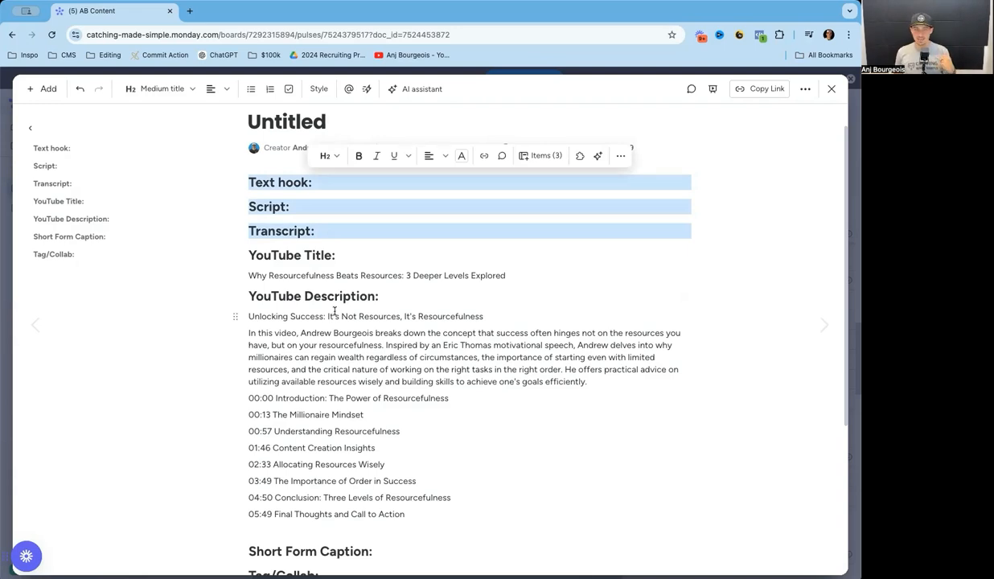
pyautogui.tripleClick(427, 276)
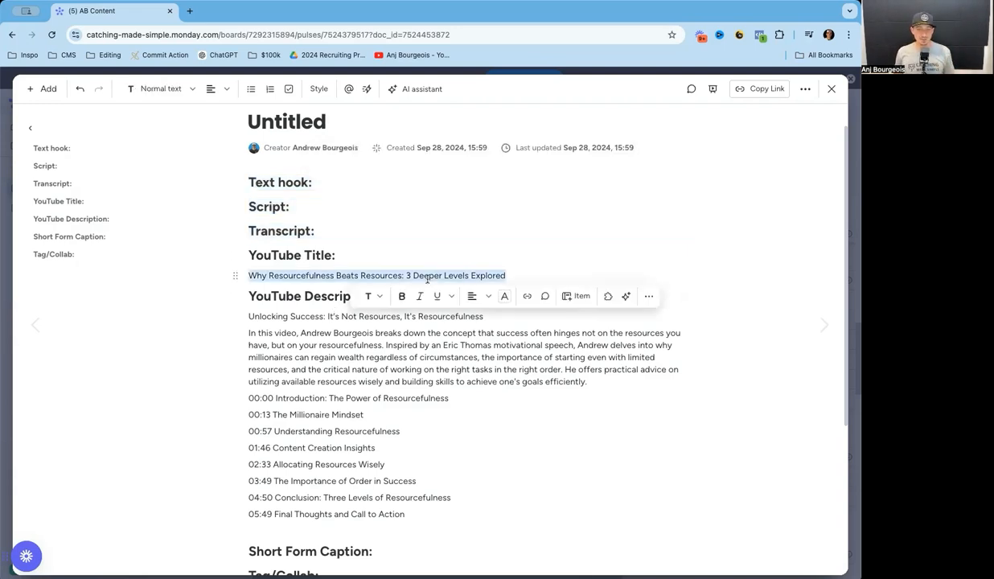
pyautogui.scroll(-1, 362, 289)
pyautogui.tripleClick(320, 305)
pyautogui.scroll(-1, 320, 306)
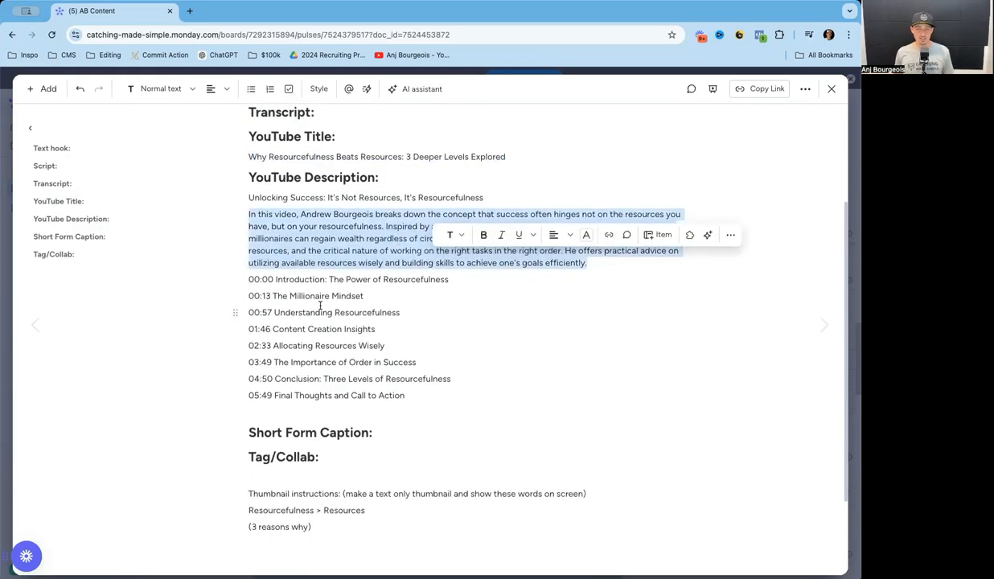
pyautogui.scroll(-1, 320, 307)
pyautogui.moveTo(325, 413); pyautogui.dragTo(237, 380)
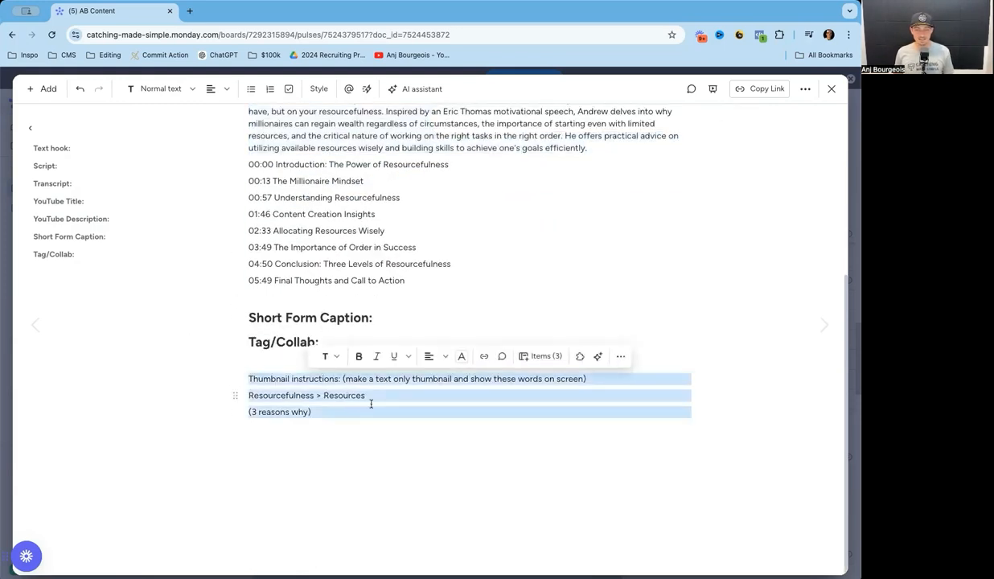
pyautogui.click(424, 424)
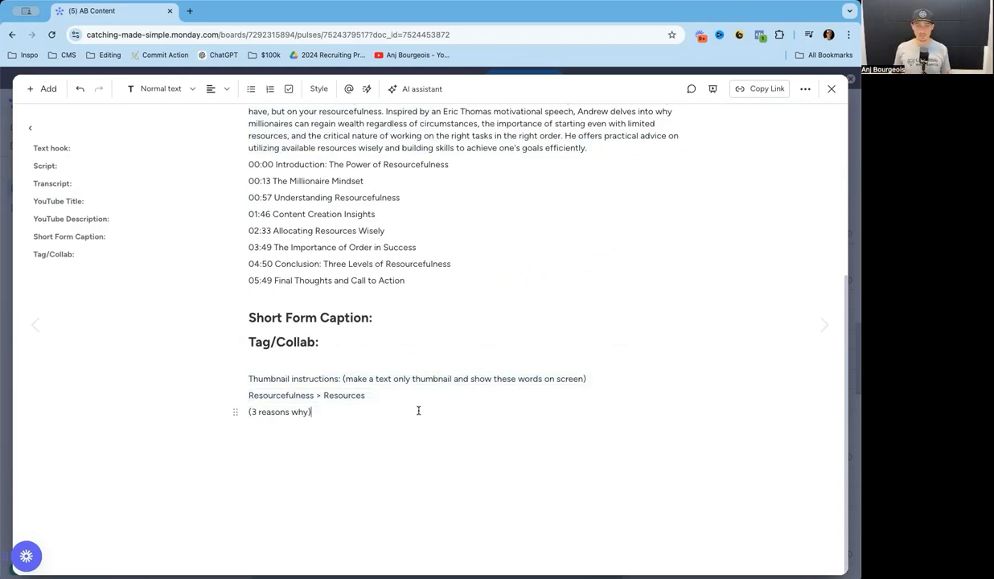
pyautogui.scroll(3, 418, 411)
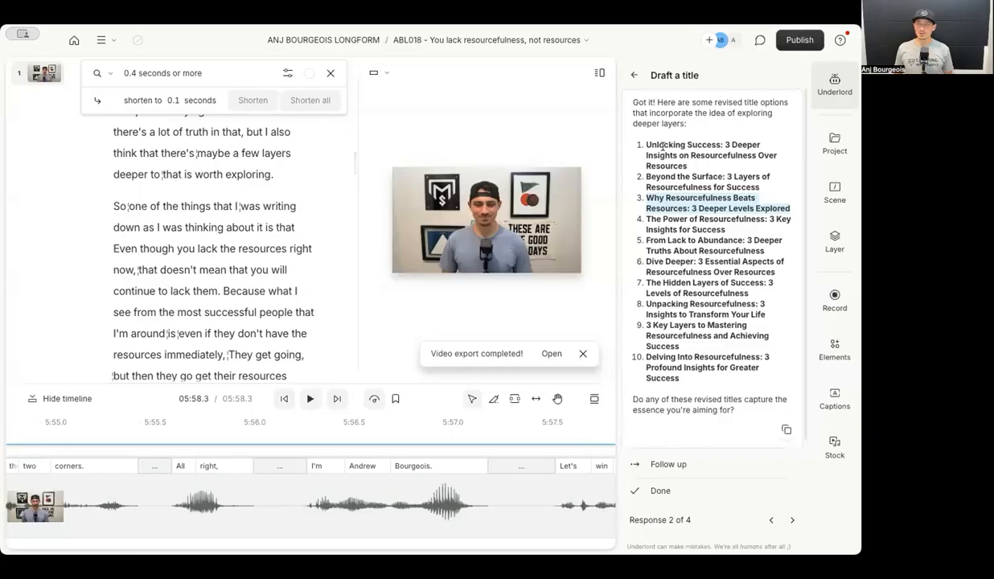
# Export the ABL018 video at Max resolution and High quality, confirming the save location.
pyautogui.click(632, 76)
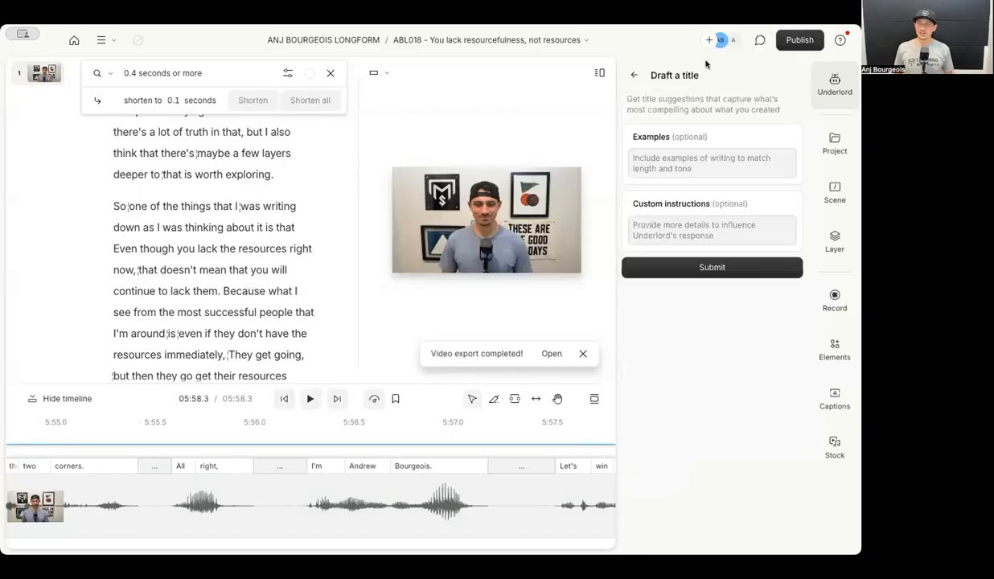
pyautogui.click(790, 40)
pyautogui.click(583, 73)
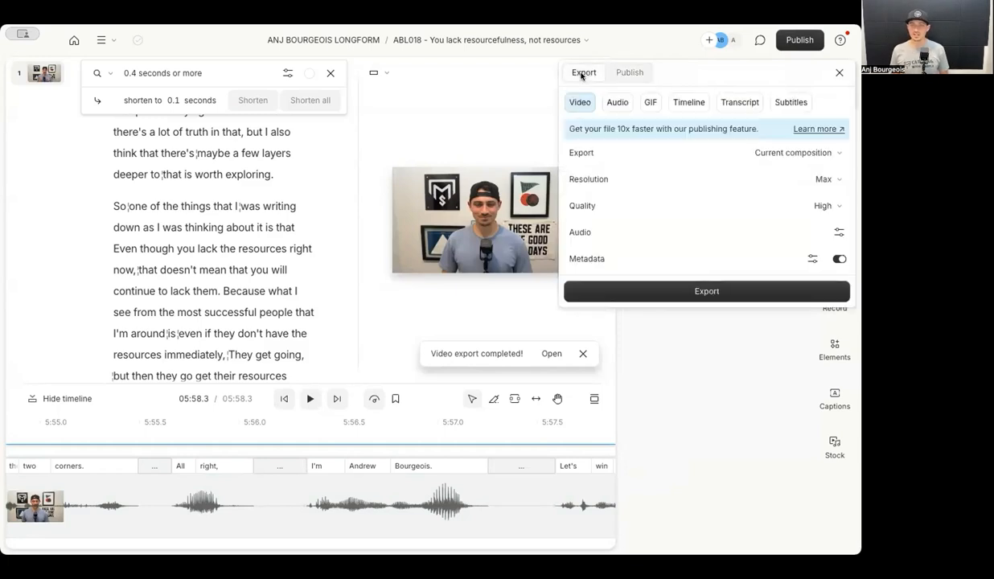
pyautogui.click(821, 179)
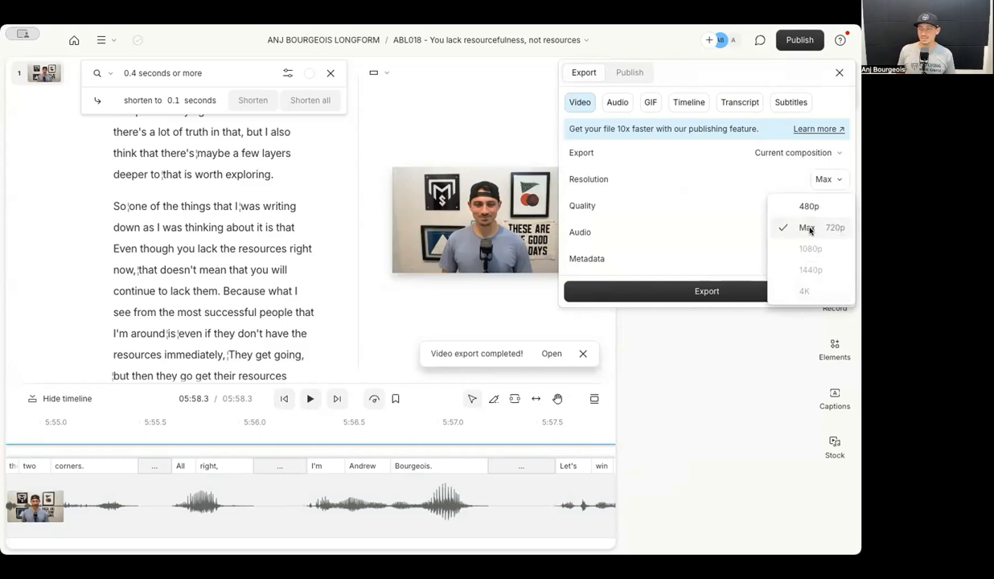
pyautogui.click(809, 229)
pyautogui.click(823, 205)
pyautogui.click(820, 169)
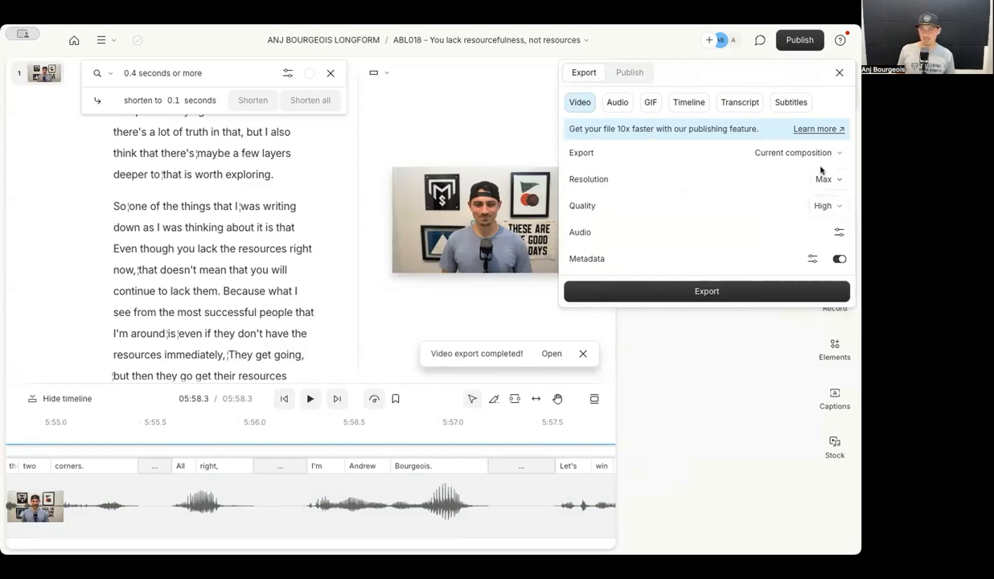
pyautogui.click(822, 179)
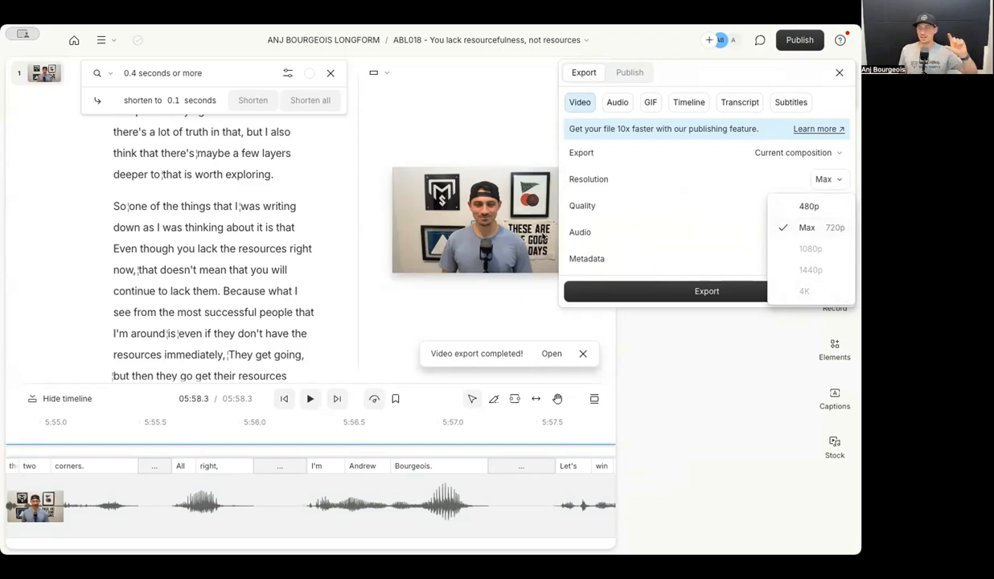
pyautogui.click(628, 289)
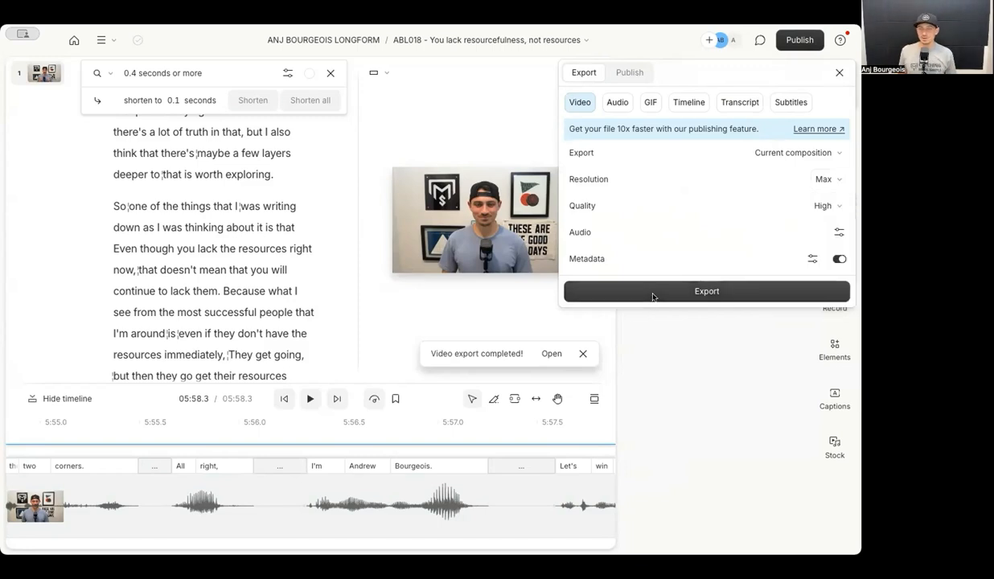
pyautogui.click(669, 297)
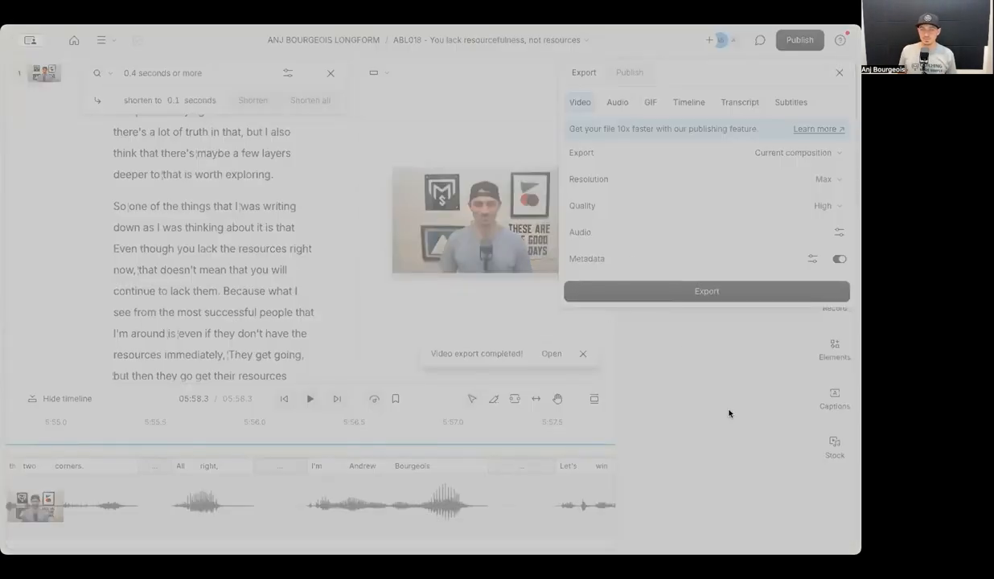
pyautogui.click(673, 418)
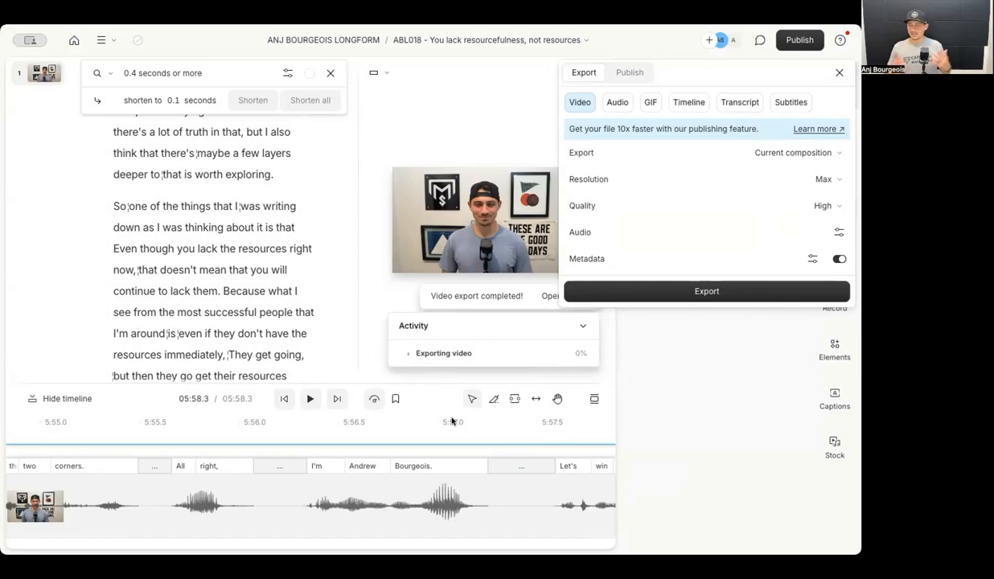